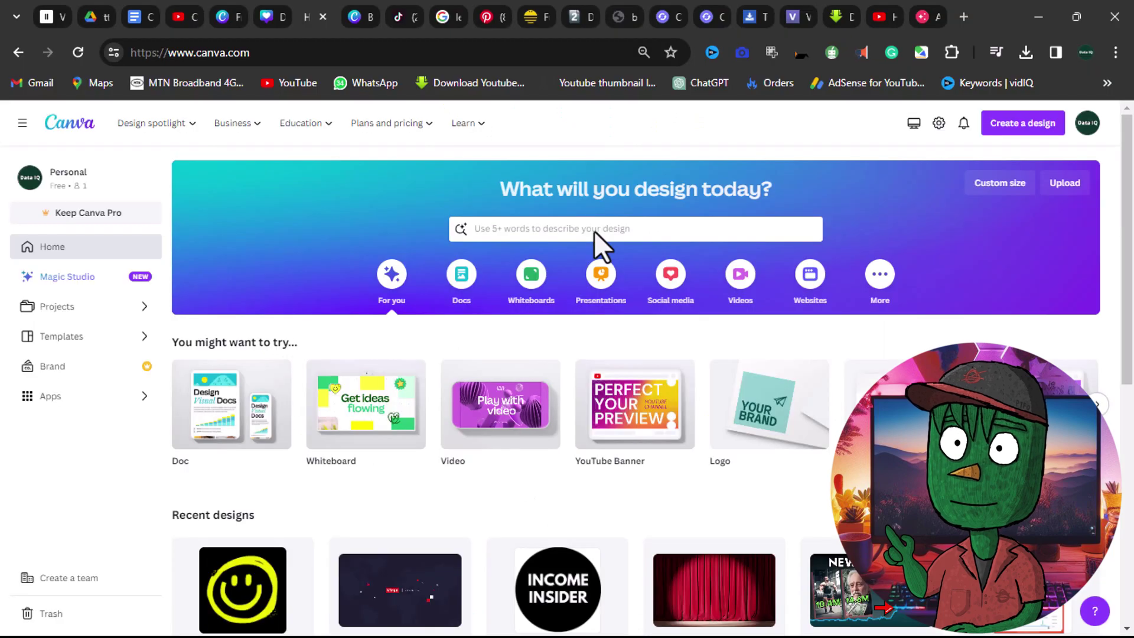
# - Search 'youtube logo' and open the yellow smiley YouTube Channel Logo template
pyautogui.click(581, 223)
pyautogui.write('youtu')
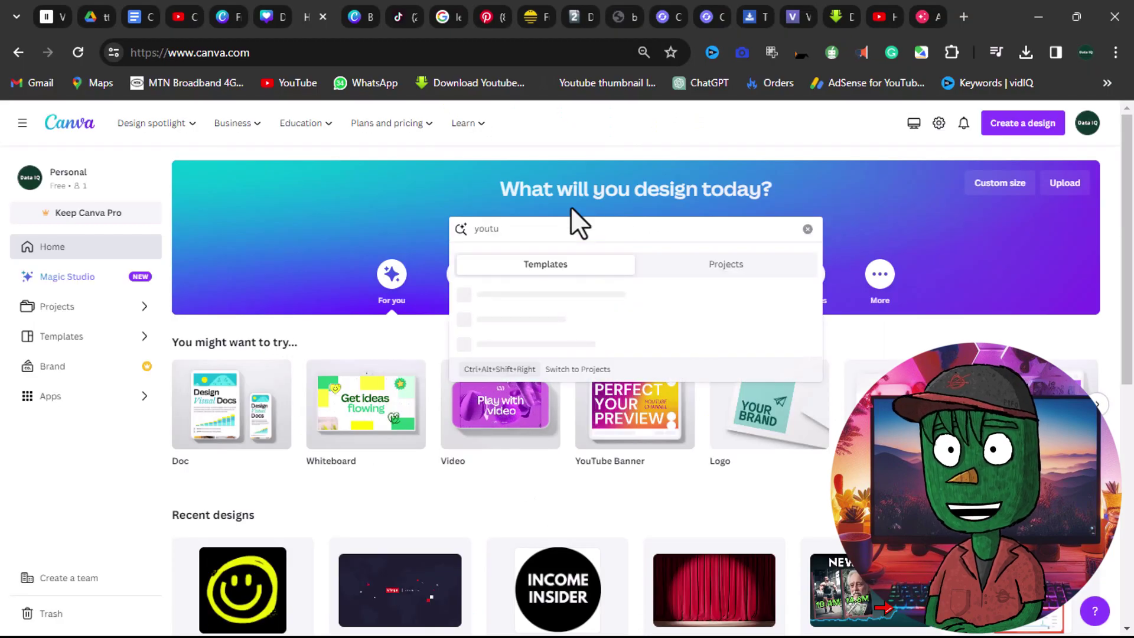
pyautogui.write('be logo')
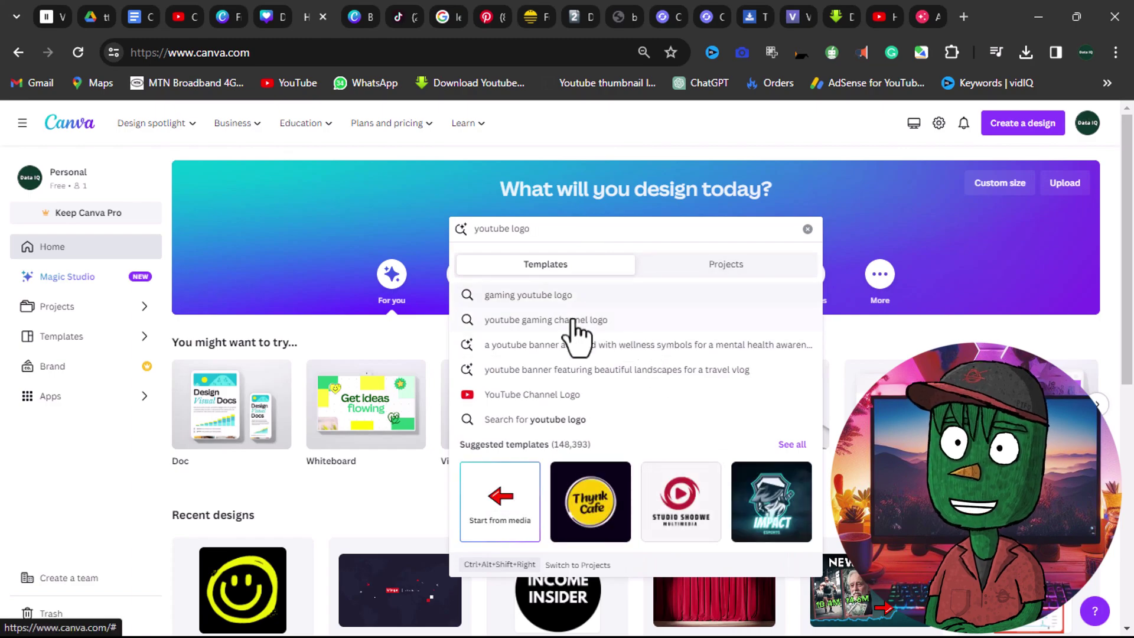
pyautogui.click(644, 401)
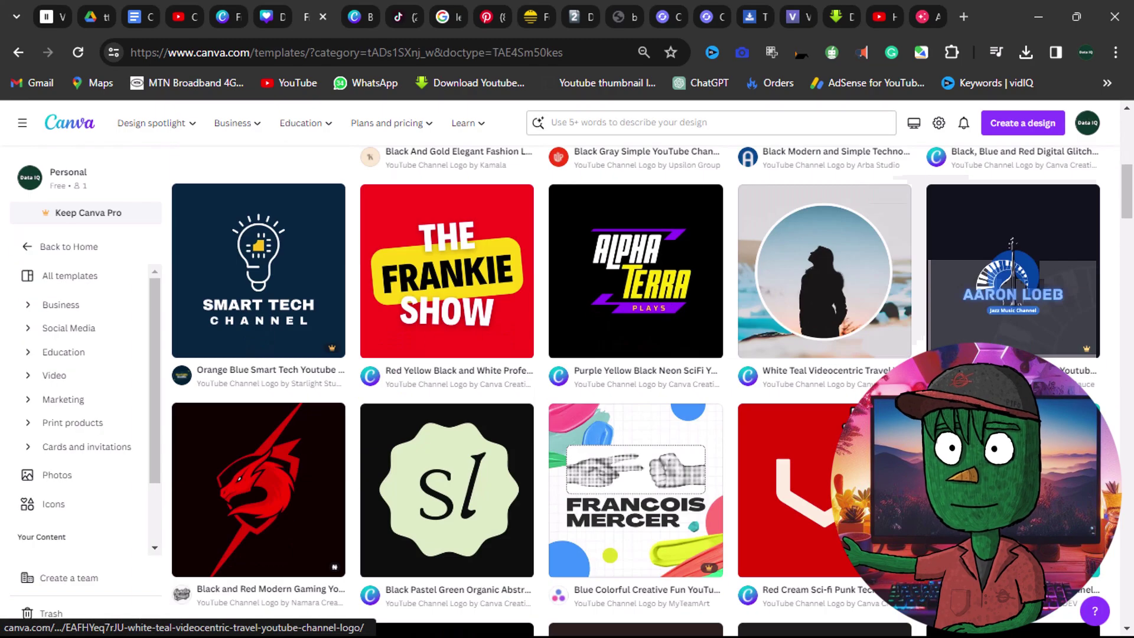
pyautogui.scroll(-3, 837, 423)
pyautogui.scroll(-3, 837, 423)
pyautogui.scroll(-3, 837, 424)
pyautogui.scroll(-3, 838, 423)
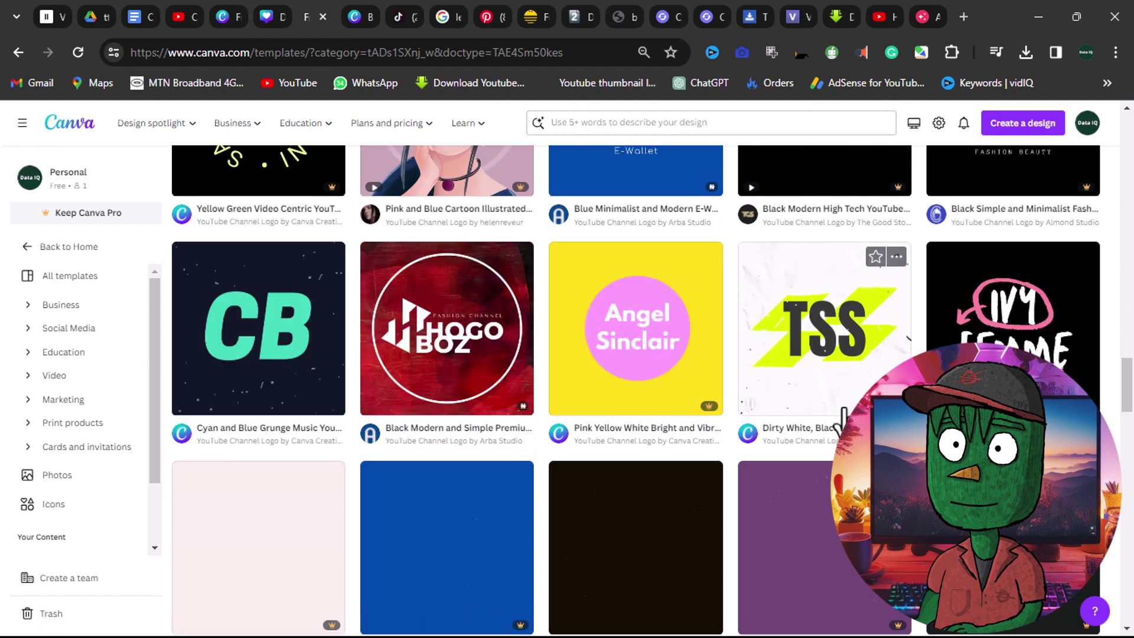
pyautogui.scroll(-3, 837, 424)
pyautogui.scroll(-3, 754, 425)
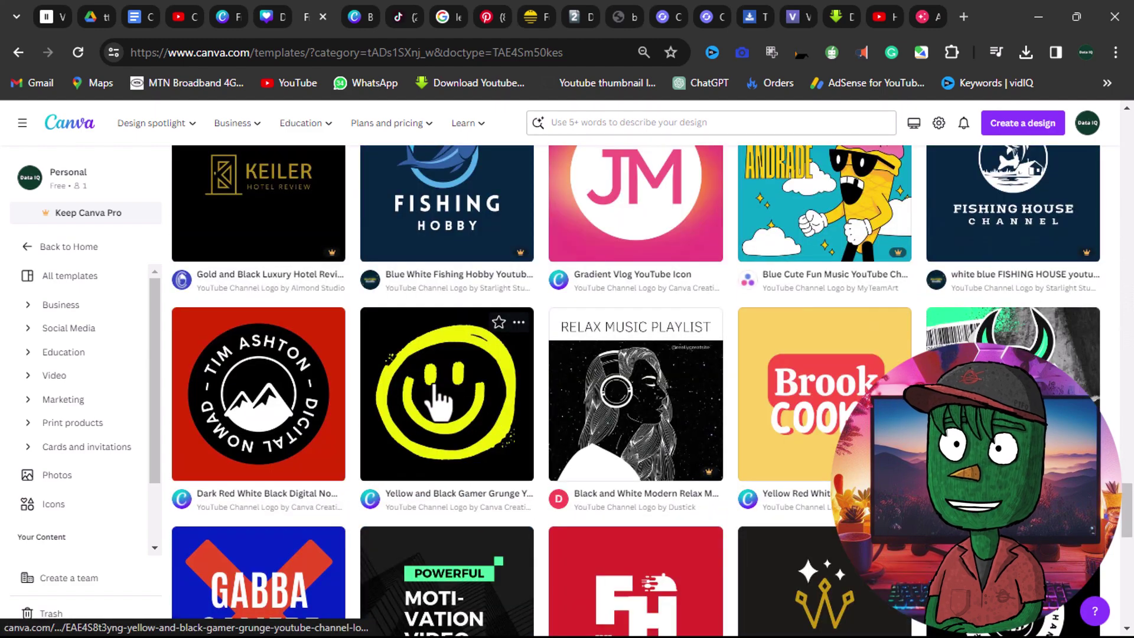
pyautogui.click(550, 346)
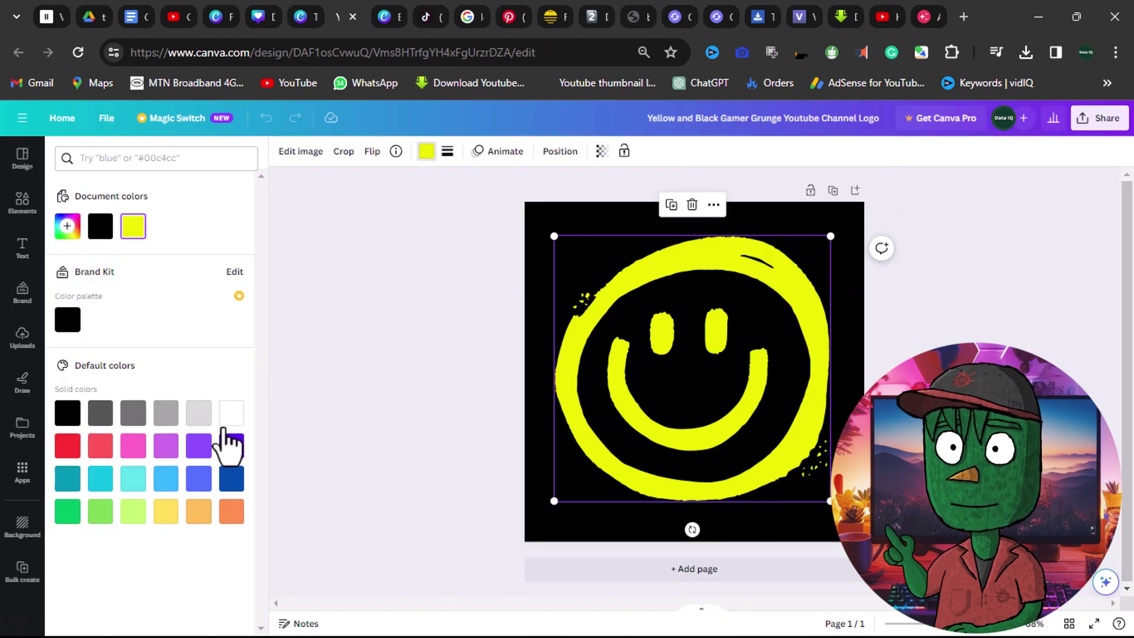
# - Recolour the smiley coral red and download the logo as a PNG
pyautogui.click(100, 445)
pyautogui.press('Escape')
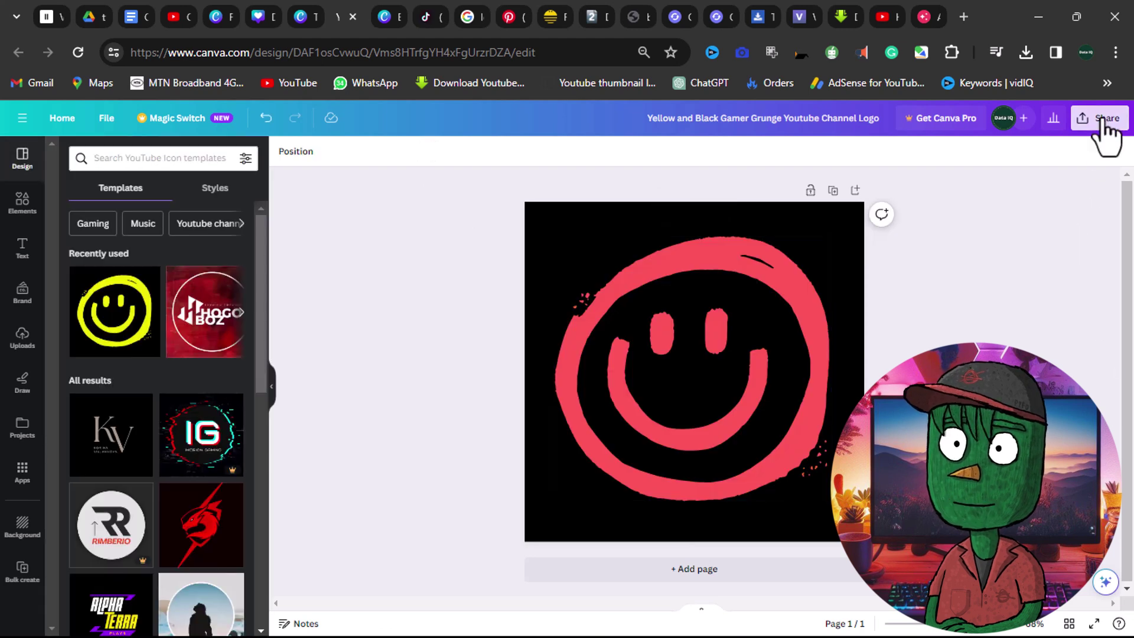
pyautogui.click(1099, 119)
pyautogui.click(907, 357)
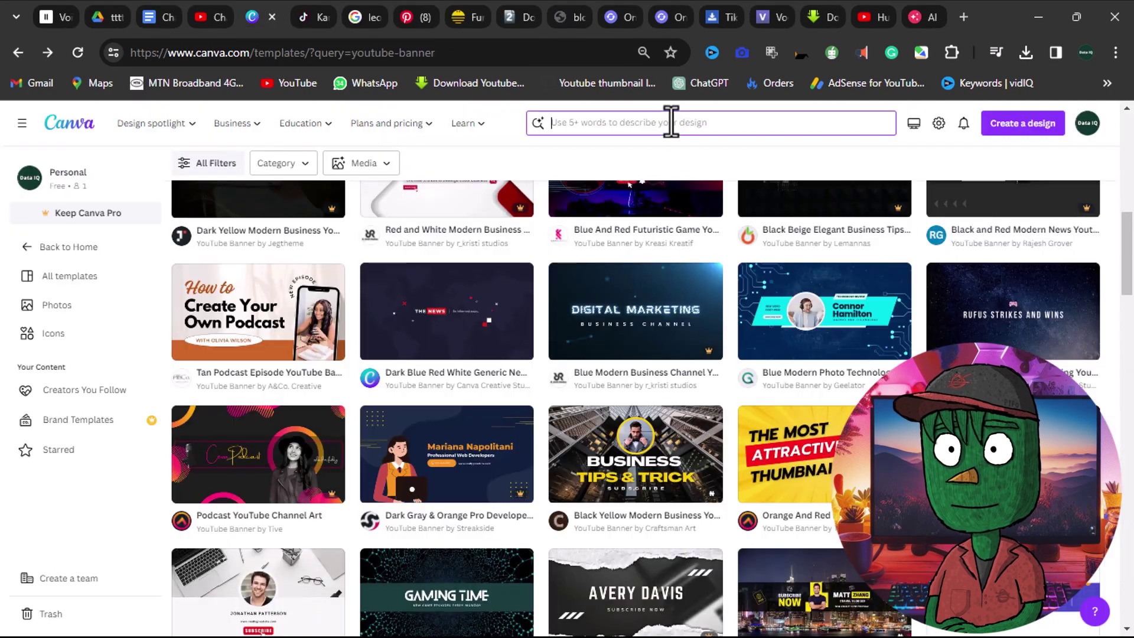
pyautogui.click(670, 119)
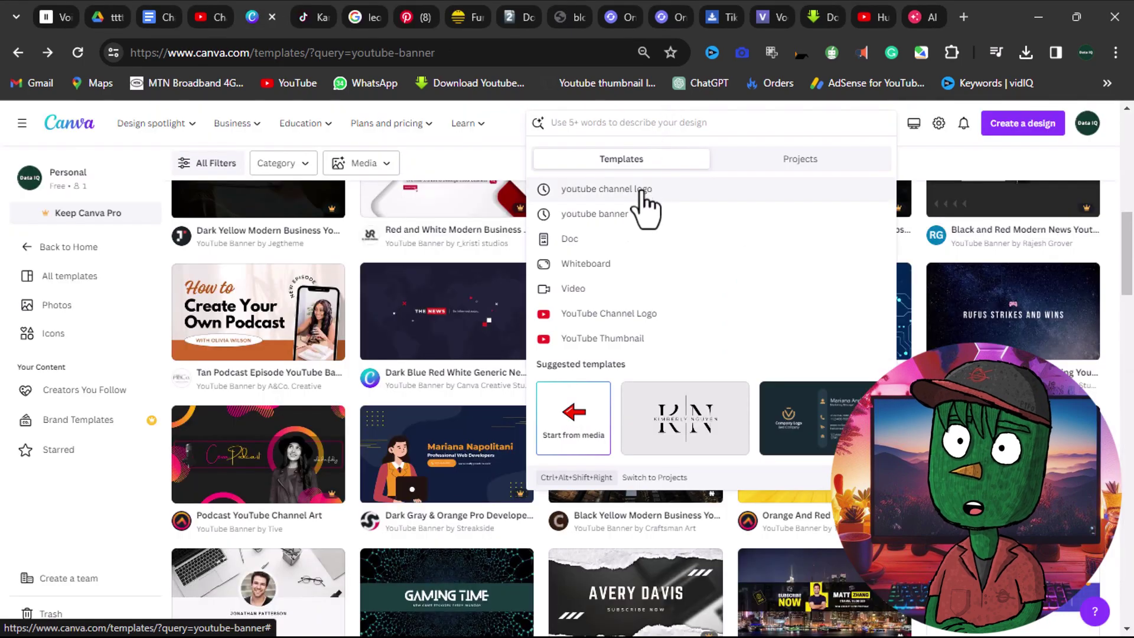
# - Start customising the Dark Blue Red White news YouTube banner template
pyautogui.click(594, 213)
pyautogui.scroll(-5, 860, 342)
pyautogui.scroll(-2, 860, 342)
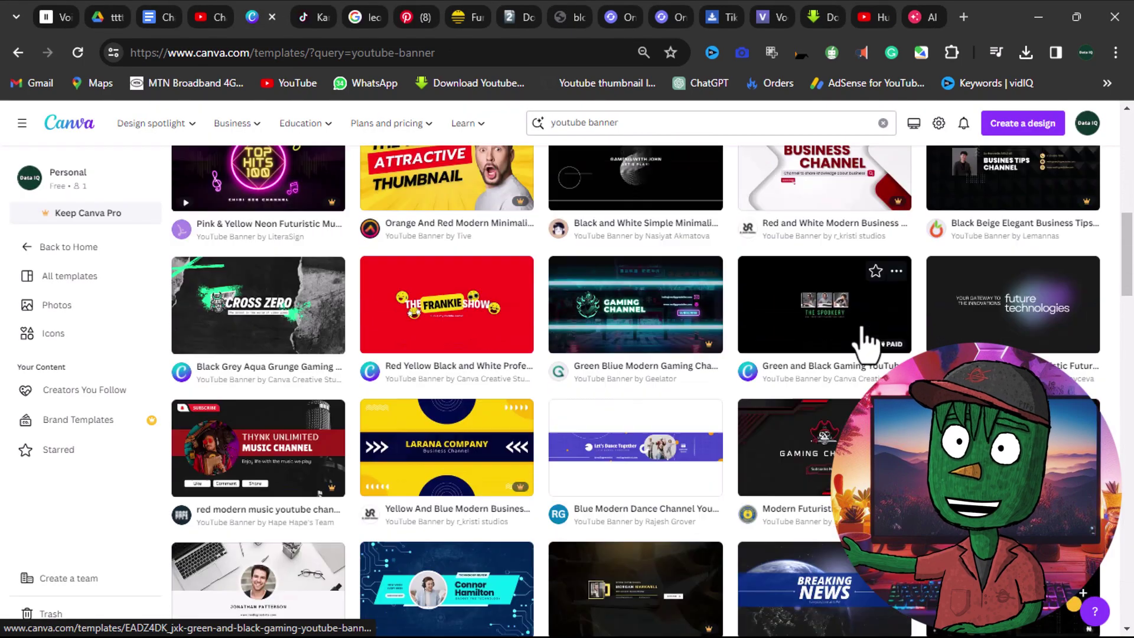
pyautogui.scroll(-3, 864, 341)
pyautogui.scroll(-3, 860, 342)
pyautogui.scroll(-3, 864, 336)
pyautogui.scroll(-3, 861, 342)
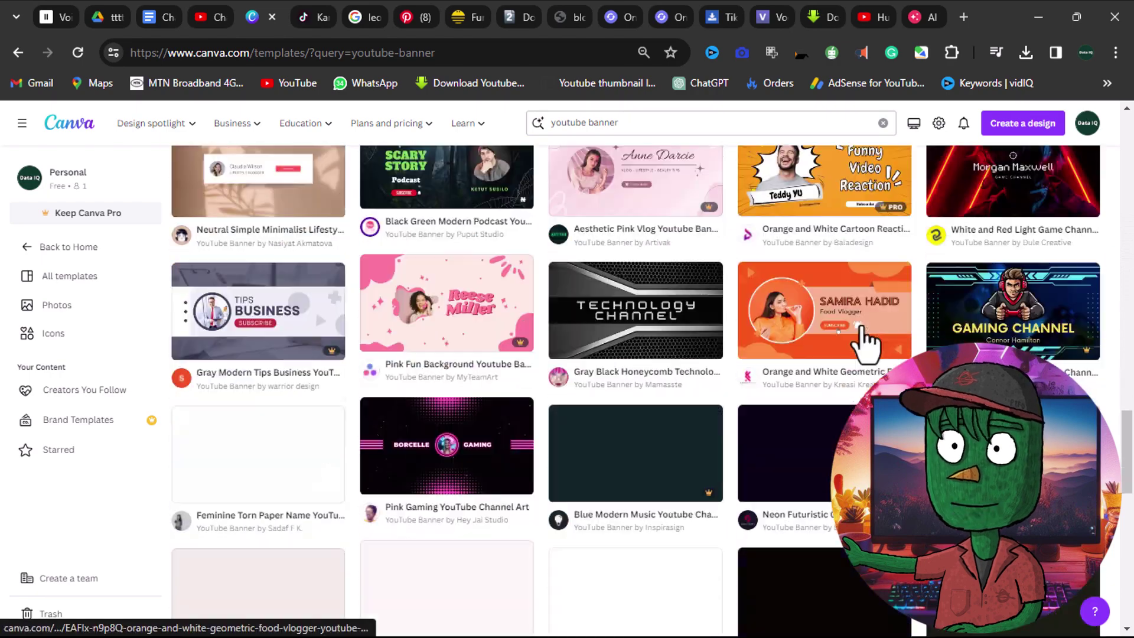
pyautogui.scroll(-3, 752, 336)
pyautogui.click(641, 333)
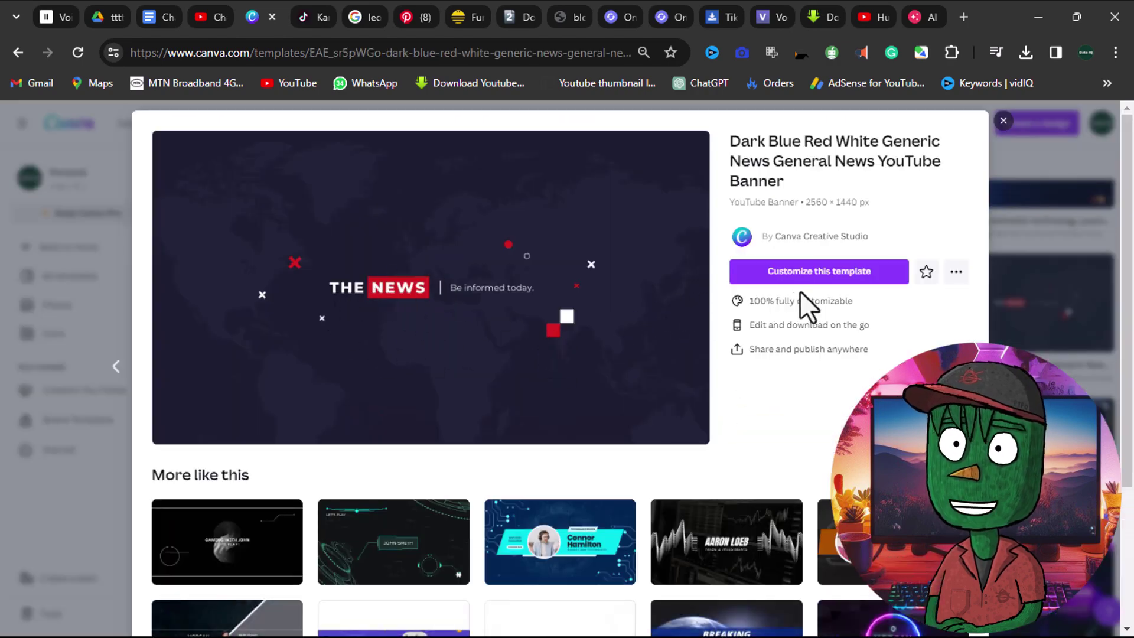
pyautogui.click(828, 276)
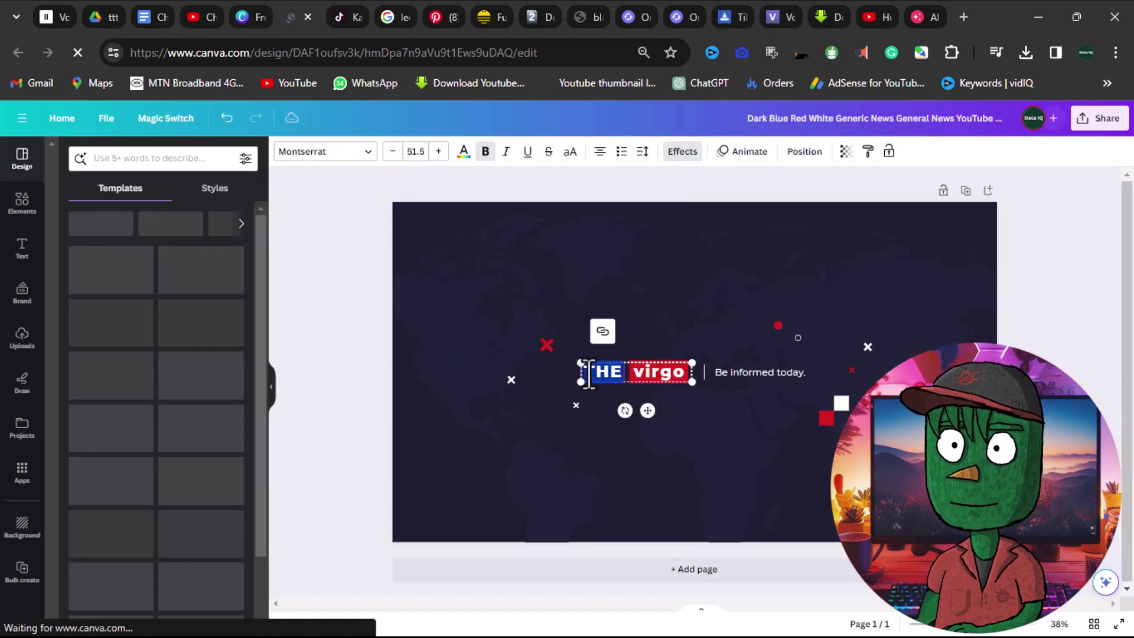
# - Change the banner texts to 'virgo' and 'subscribe for more', then open its download settings
pyautogui.doubleClick(755, 372)
pyautogui.write('subscribe for more')
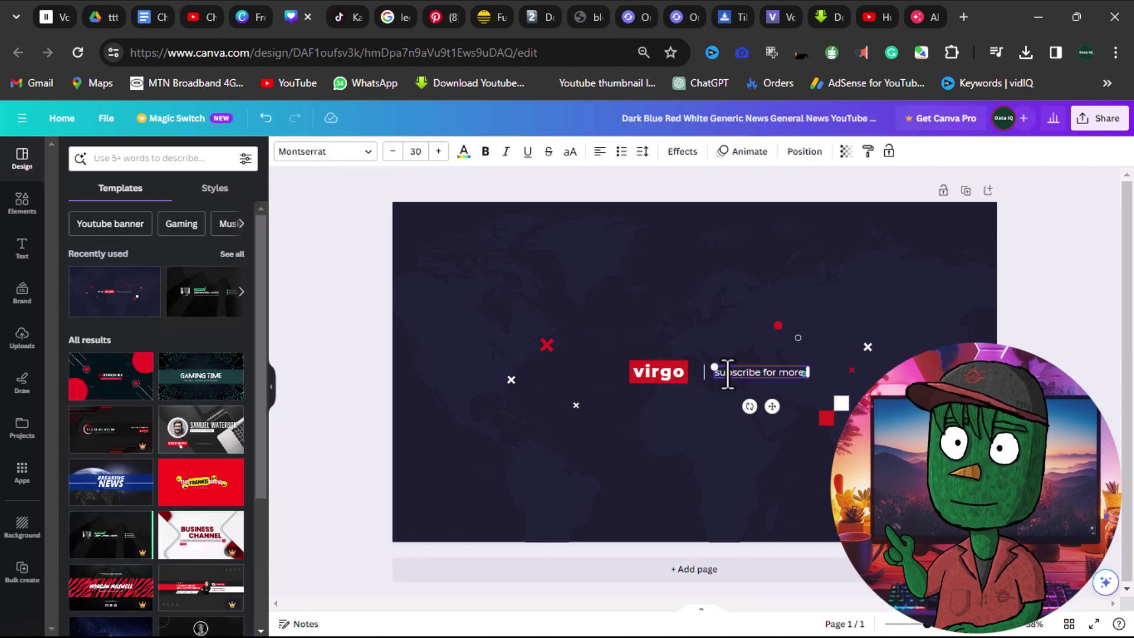
pyautogui.click(633, 268)
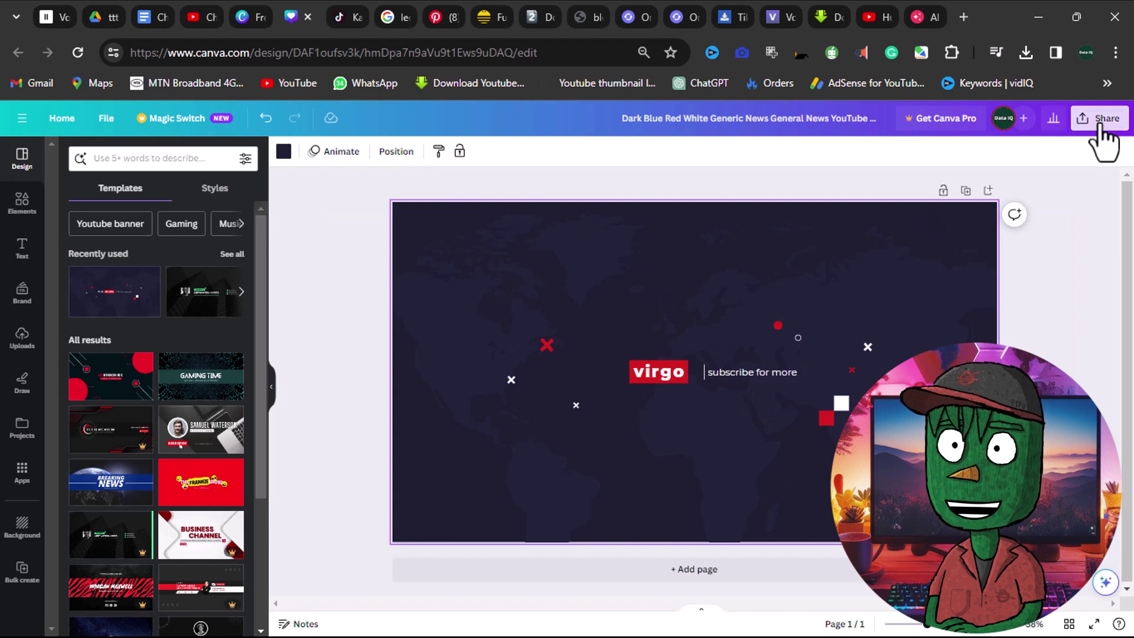
pyautogui.click(1103, 121)
pyautogui.click(908, 364)
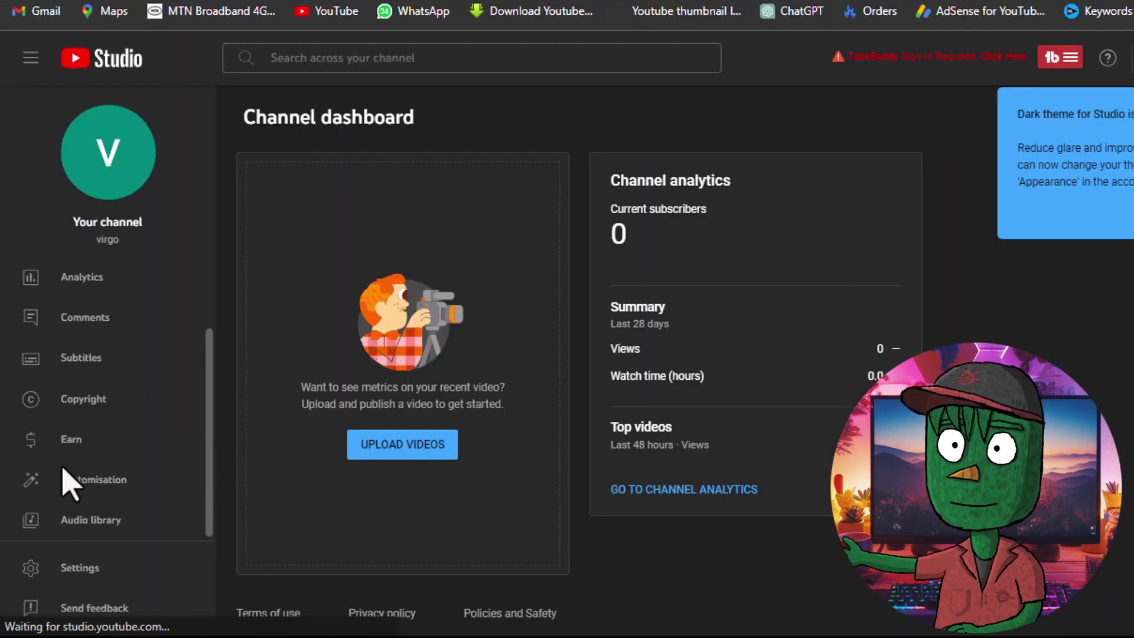
# - Go to Customisation's Branding tab for the channel picture and banner image
pyautogui.click(89, 483)
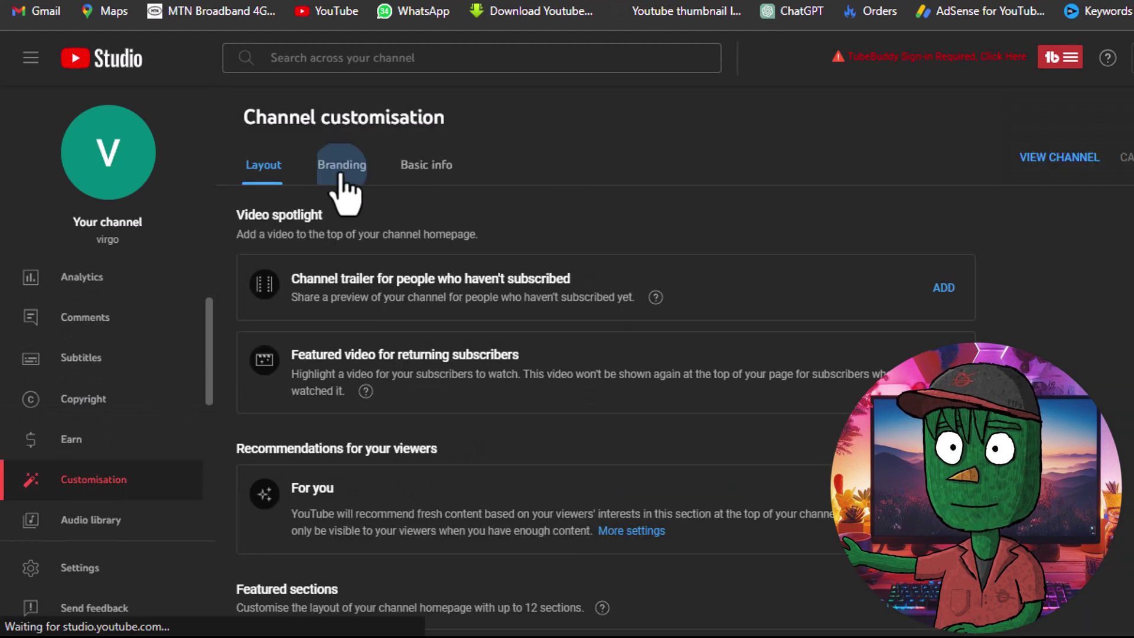
pyautogui.click(344, 177)
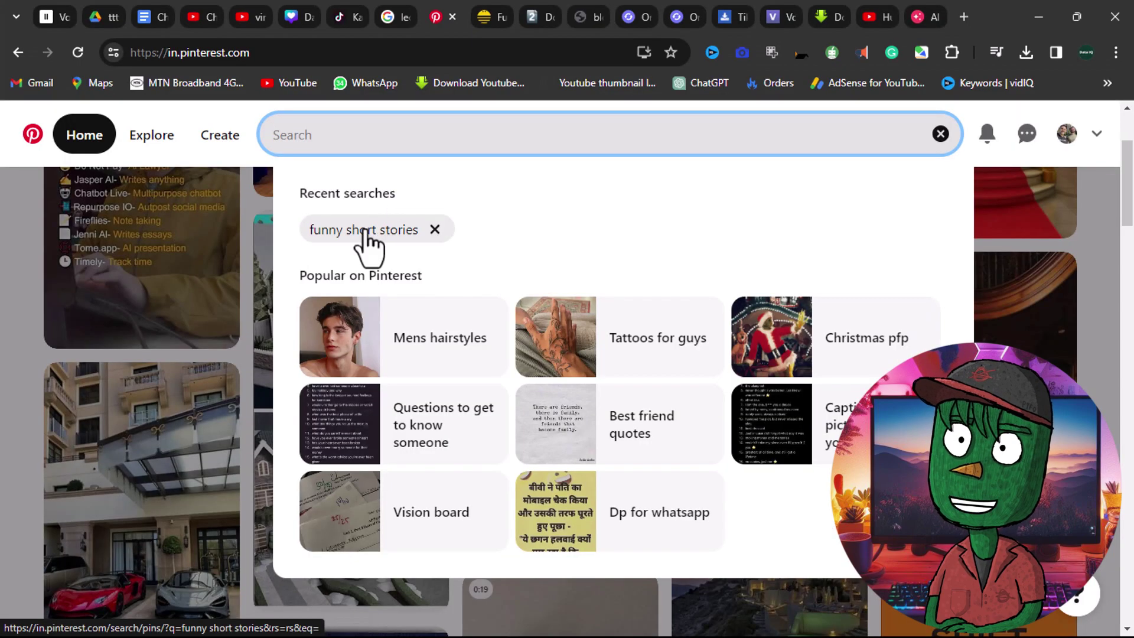
pyautogui.scroll(-5, 566, 408)
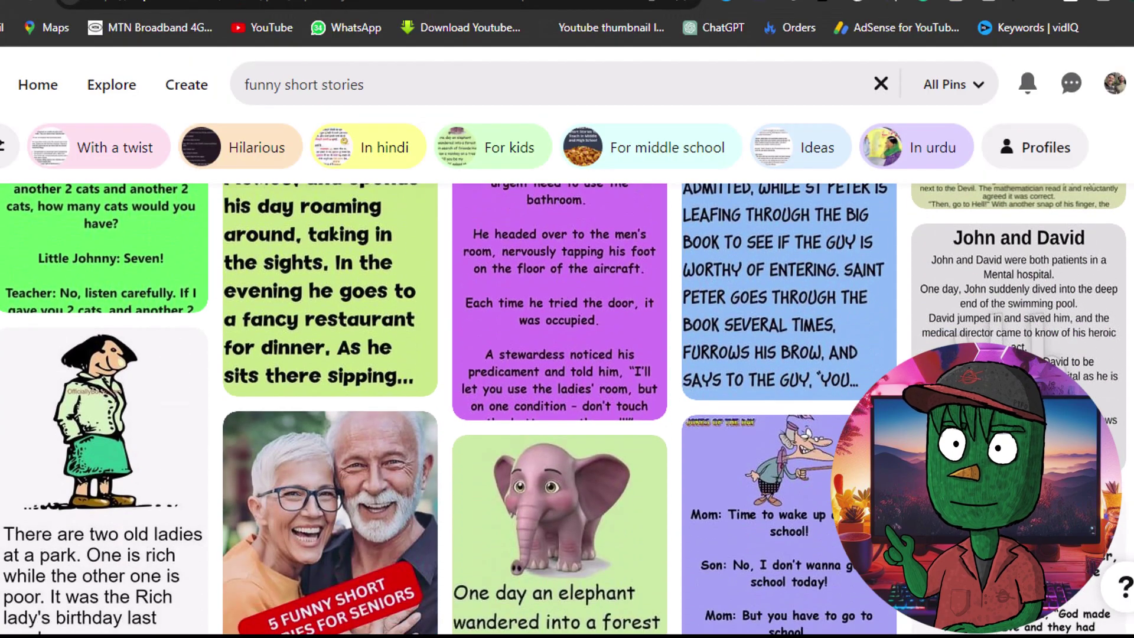
pyautogui.scroll(-2, 567, 408)
pyautogui.scroll(-2, 567, 407)
pyautogui.scroll(-2, 566, 408)
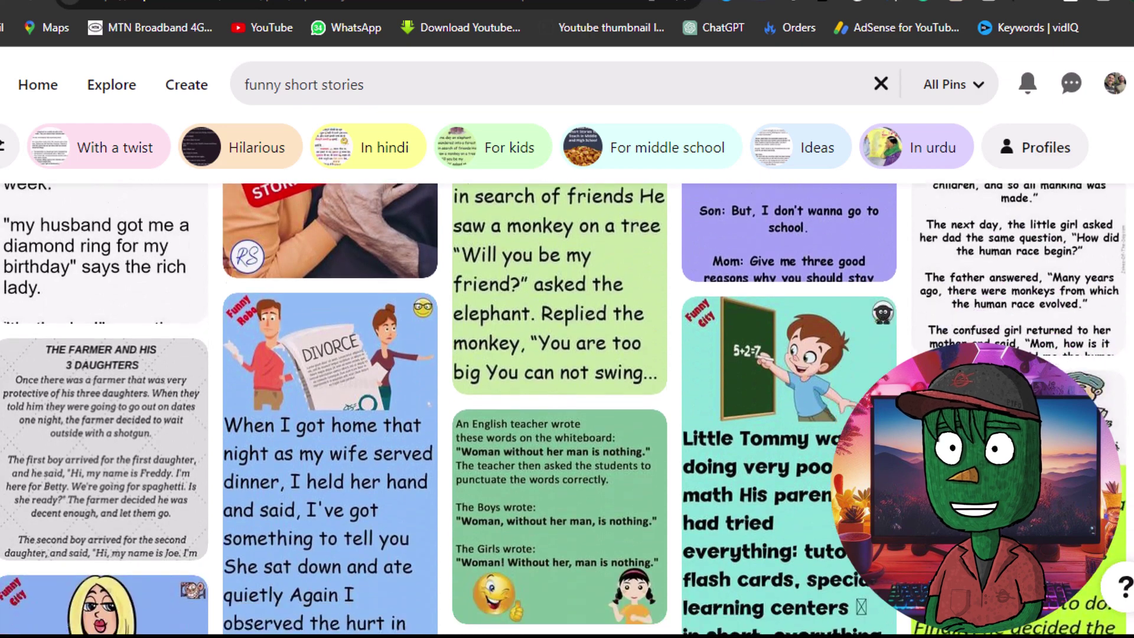
pyautogui.scroll(-2, 568, 408)
pyautogui.scroll(-3, 567, 407)
pyautogui.scroll(-3, 567, 407)
pyautogui.scroll(-2, 567, 408)
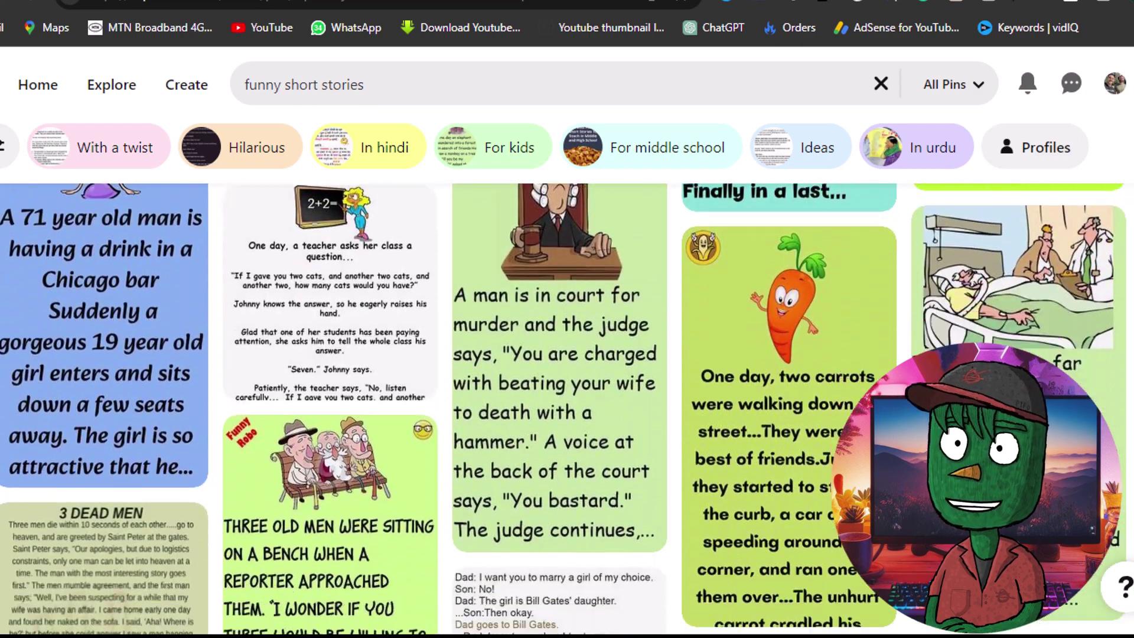
pyautogui.scroll(-1, 567, 407)
pyautogui.scroll(-2, 567, 408)
pyautogui.scroll(-2, 566, 408)
pyautogui.scroll(-2, 567, 408)
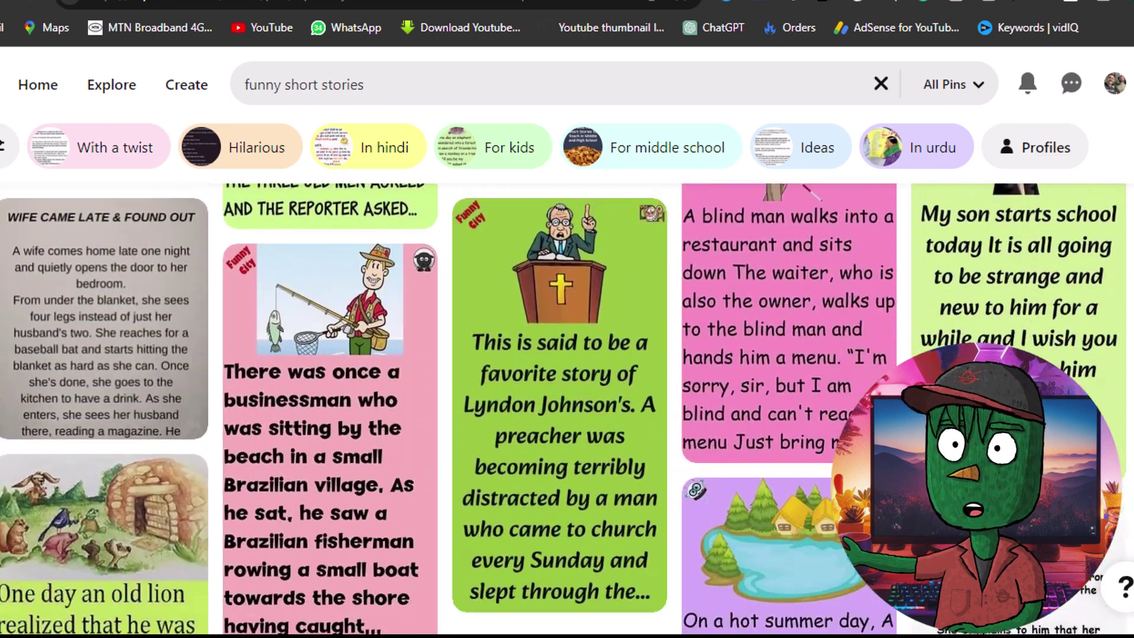
pyautogui.scroll(-2, 567, 407)
pyautogui.scroll(-2, 567, 408)
pyautogui.scroll(-1, 567, 408)
pyautogui.scroll(-2, 567, 407)
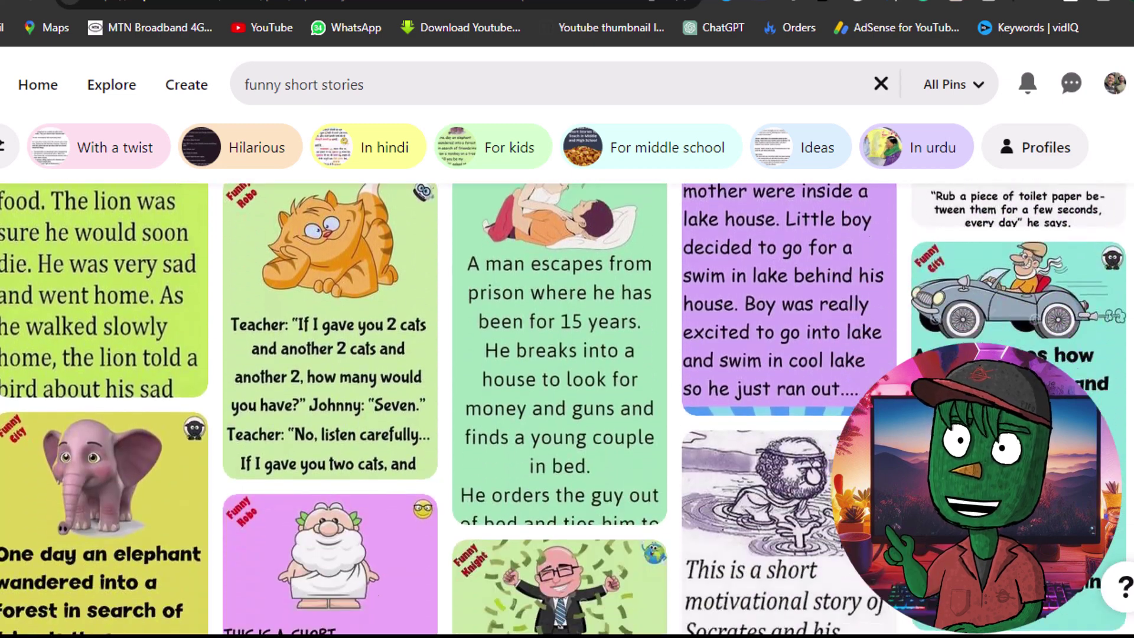
pyautogui.scroll(-2, 567, 408)
pyautogui.scroll(-2, 567, 407)
pyautogui.scroll(-2, 567, 408)
pyautogui.scroll(-1, 567, 408)
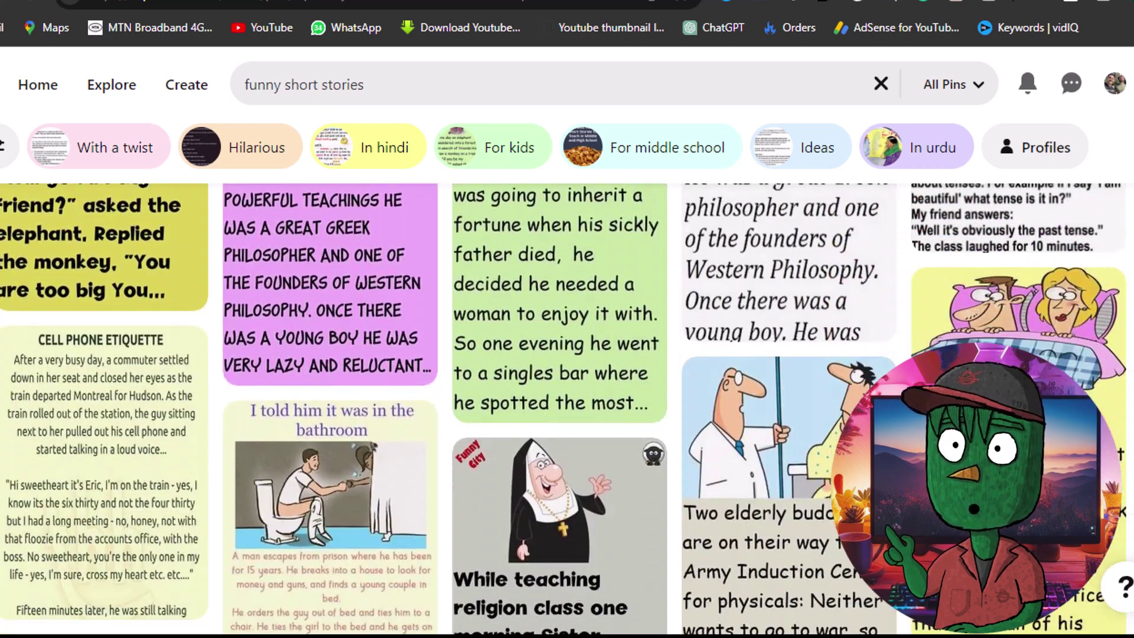
pyautogui.scroll(-3, 567, 407)
pyautogui.scroll(-2, 567, 408)
pyautogui.scroll(-2, 567, 408)
pyautogui.scroll(-2, 567, 407)
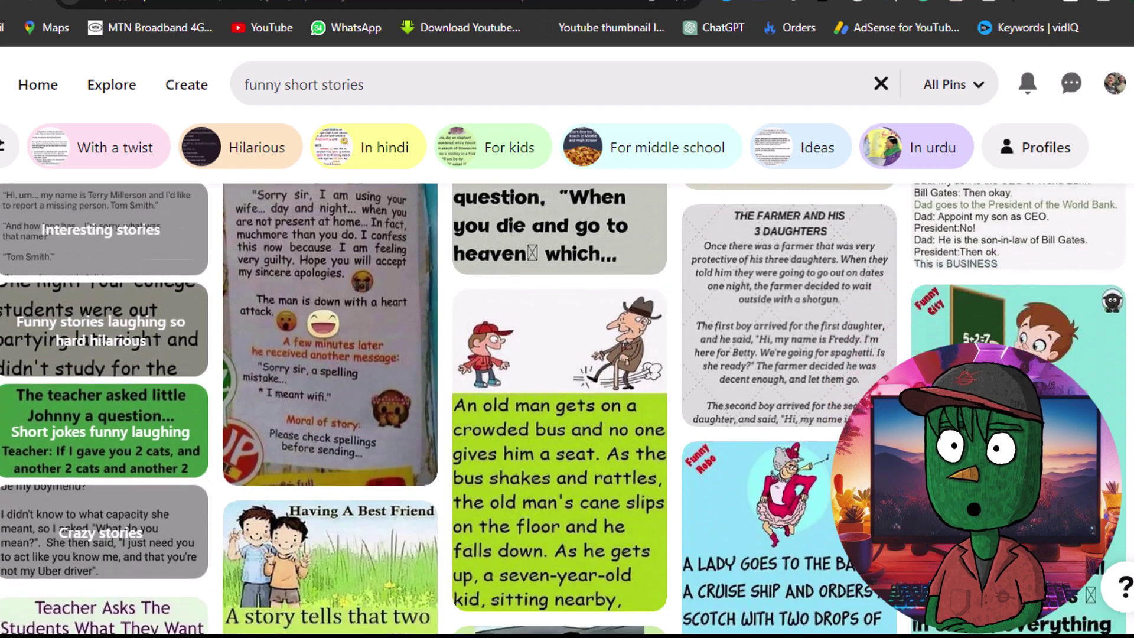
pyautogui.scroll(-2, 566, 407)
pyautogui.scroll(-1, 567, 408)
pyautogui.scroll(-2, 567, 407)
pyautogui.scroll(-2, 566, 407)
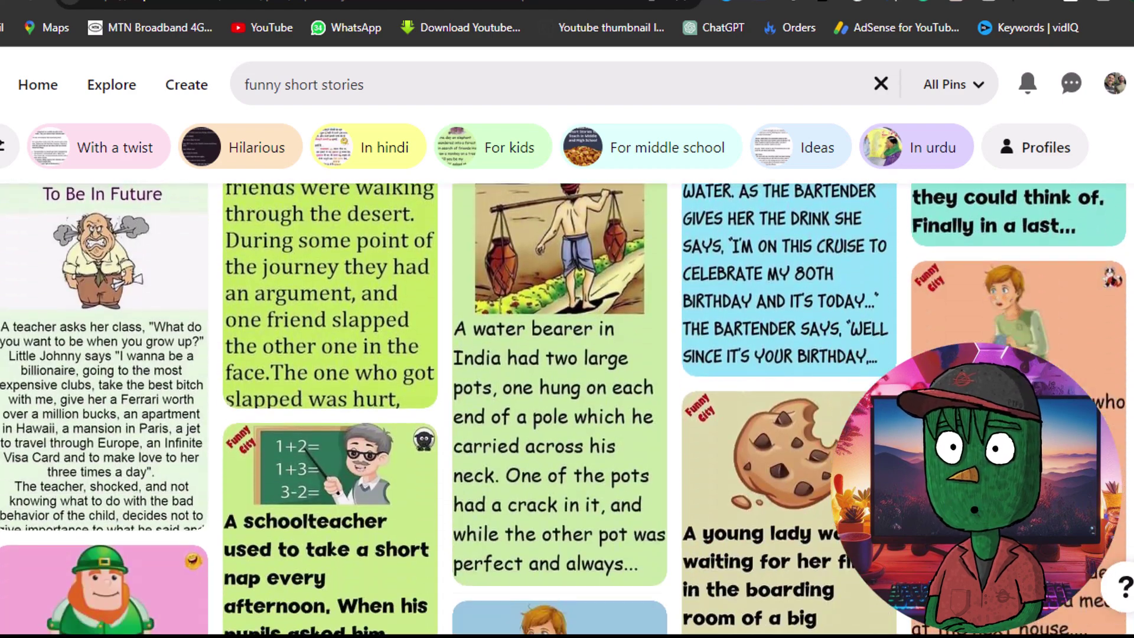
pyautogui.scroll(-1, 568, 407)
pyautogui.scroll(-2, 567, 408)
pyautogui.scroll(-2, 567, 408)
pyautogui.scroll(-1, 567, 407)
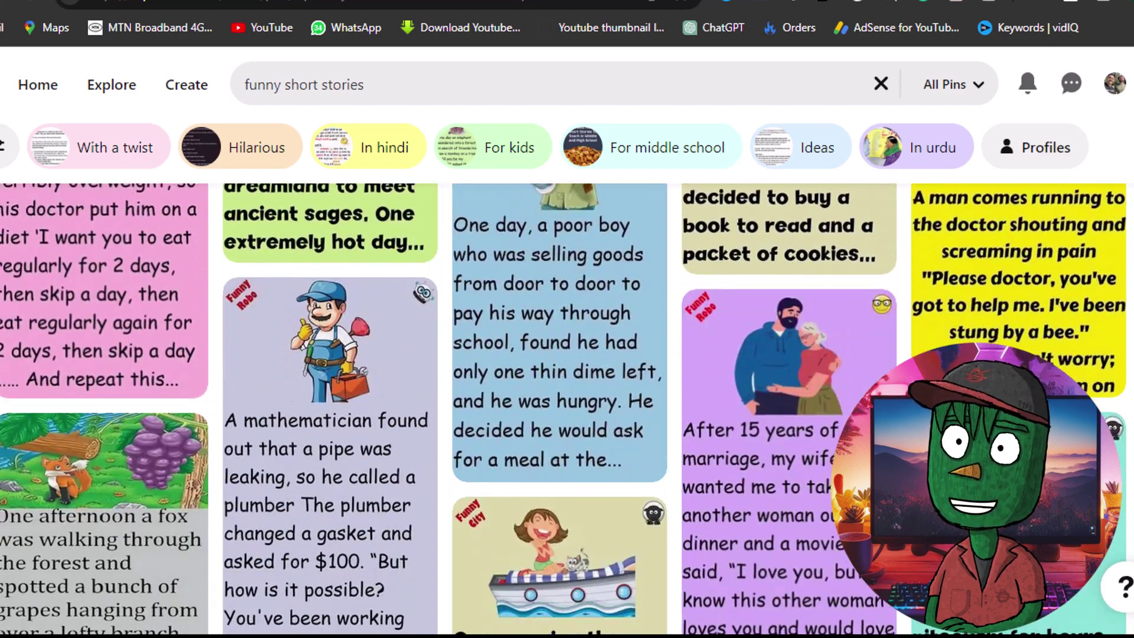
pyautogui.scroll(-2, 567, 408)
pyautogui.scroll(-1, 566, 408)
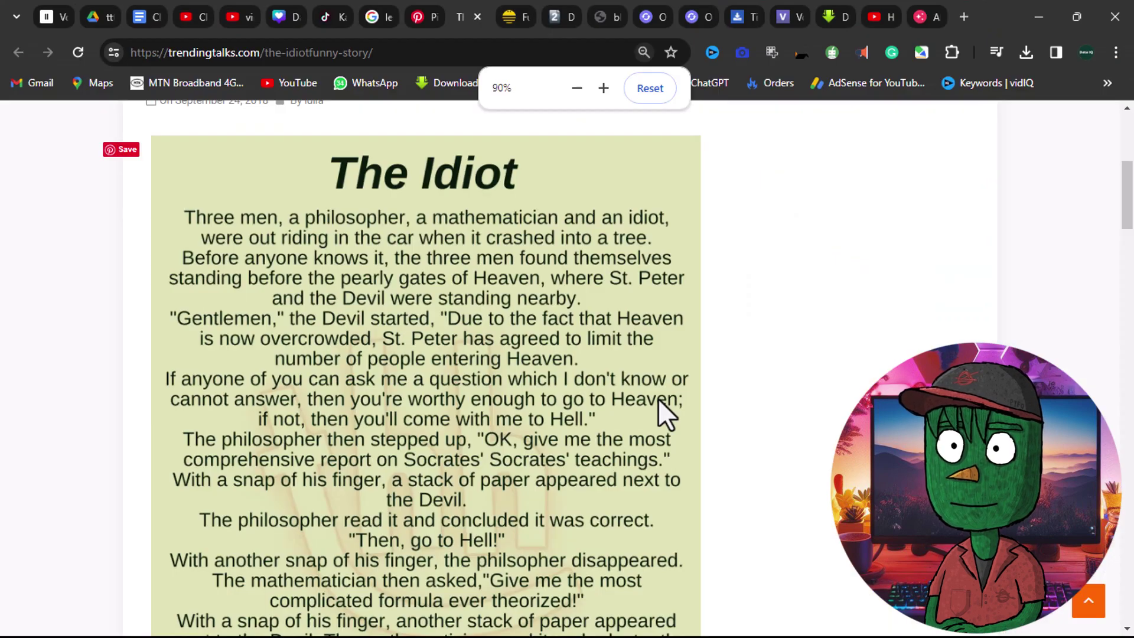
# - Zoom the article out twice and snip the whole 'The Idiot' story panel
pyautogui.hotkey('ctrl', '-')
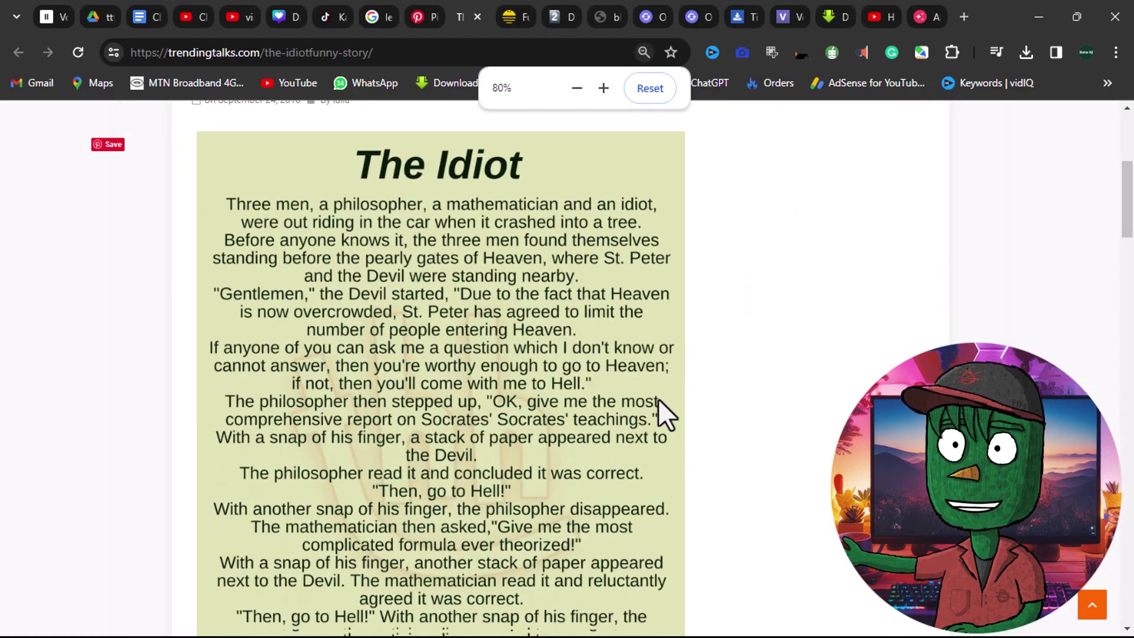
pyautogui.hotkey('ctrl', '-')
pyautogui.hotkey('ctrl', '-')
pyautogui.hotkey('ctrl', '-')
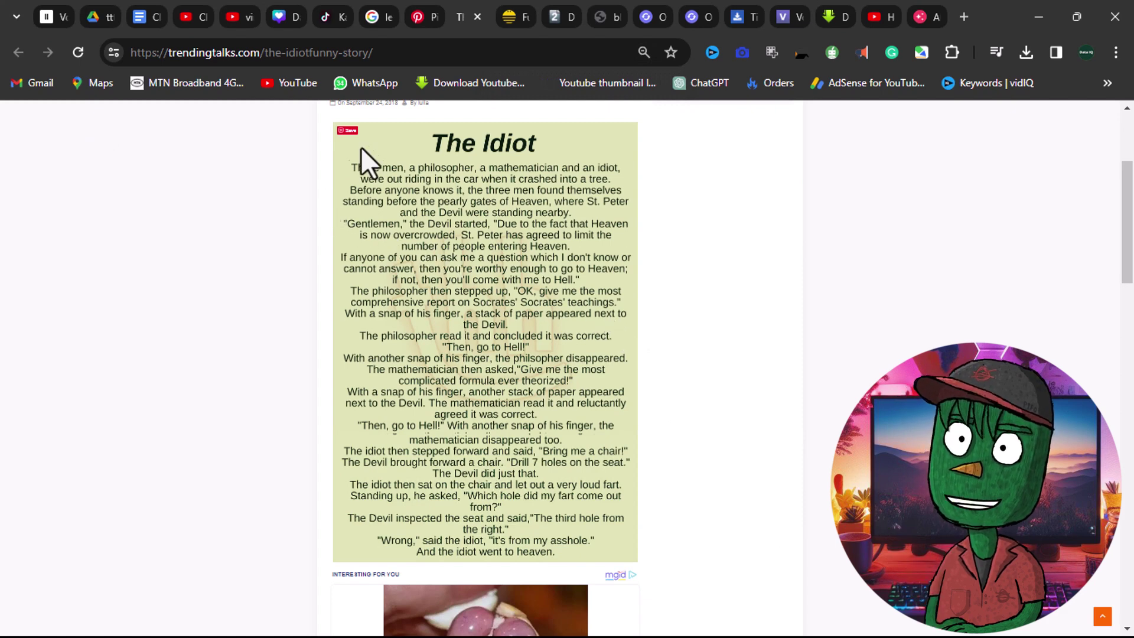
pyautogui.press('super+shift+s')
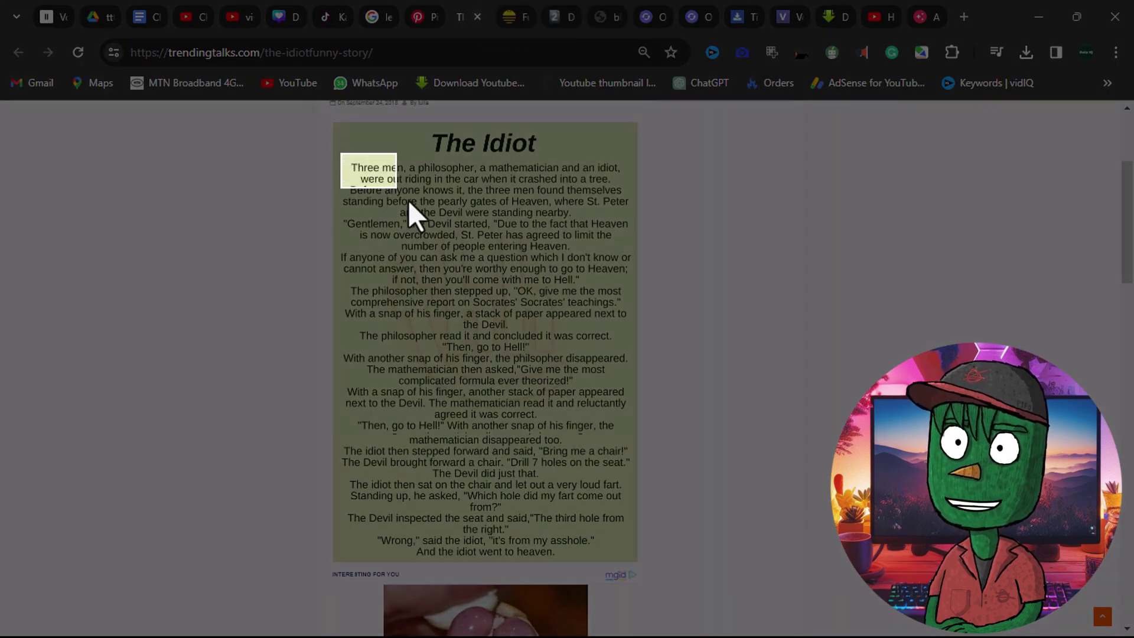
pyautogui.moveTo(409, 201); pyautogui.dragTo(640, 568)
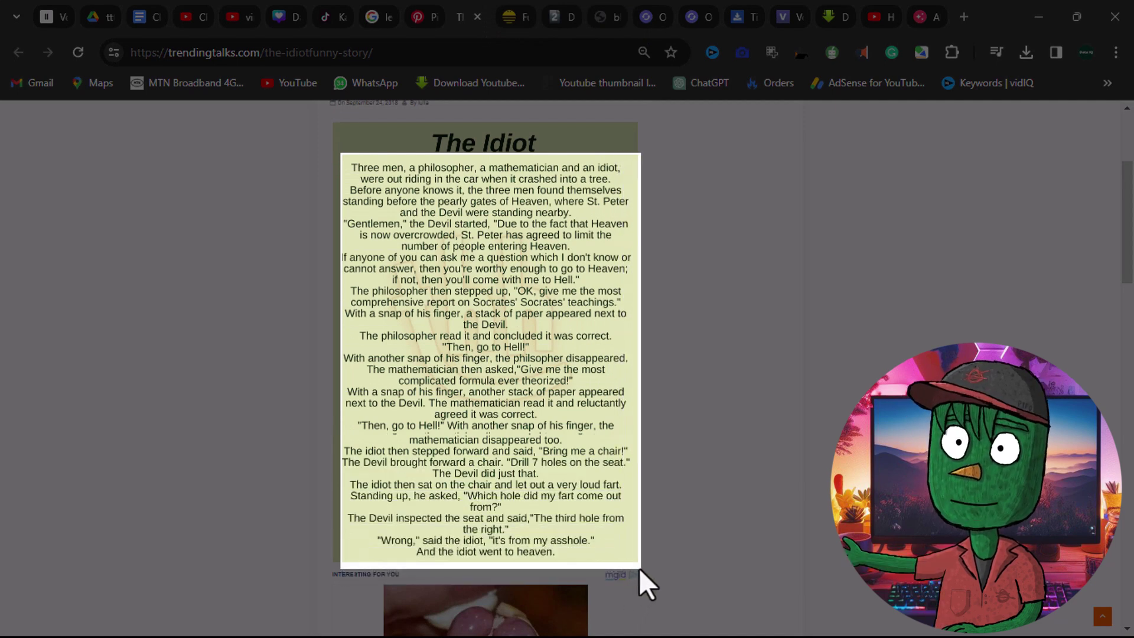
pyautogui.moveTo(638, 568); pyautogui.dragTo(639, 568)
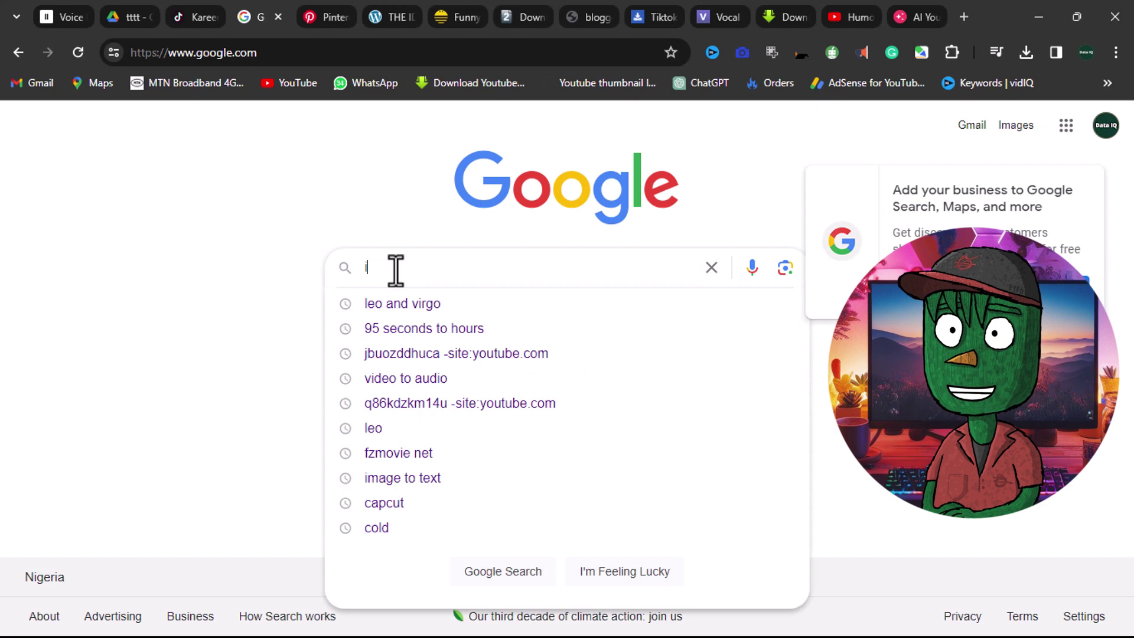
pyautogui.write('image to tex')
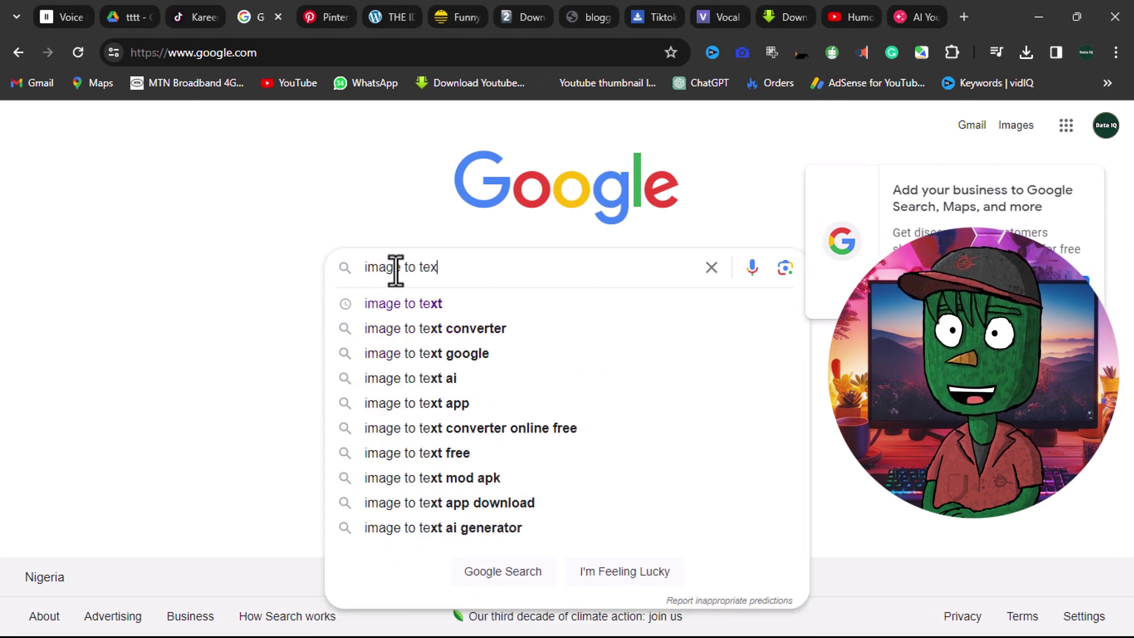
pyautogui.write('t')
# - Find an image-to-text converter, then select and copy the extracted story text
pyautogui.click(463, 303)
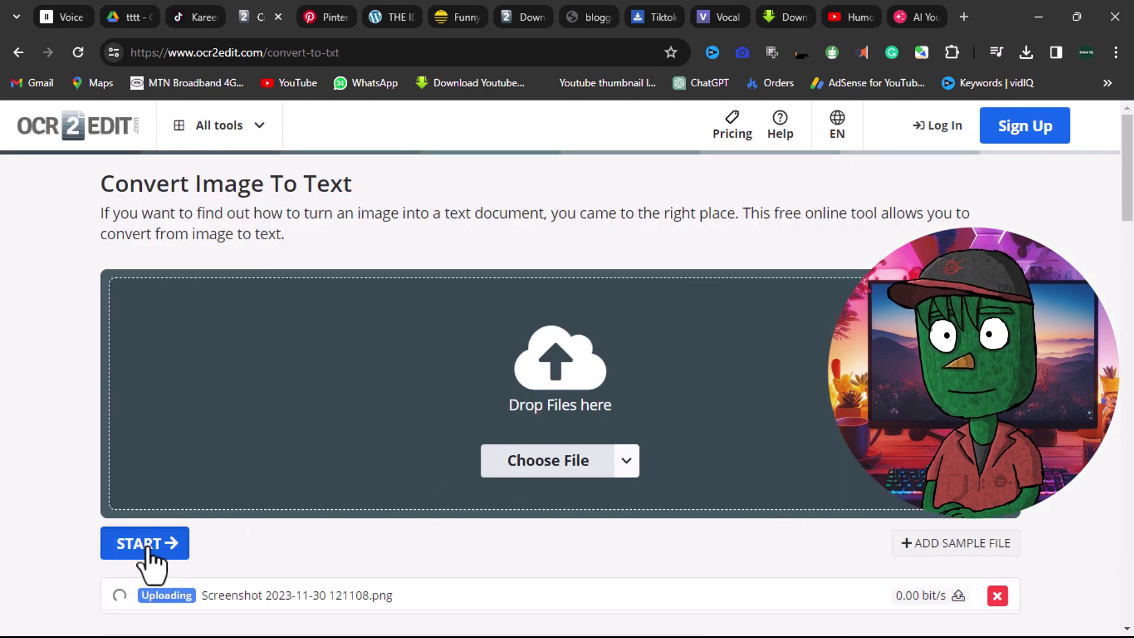
pyautogui.scroll(-2, 961, 532)
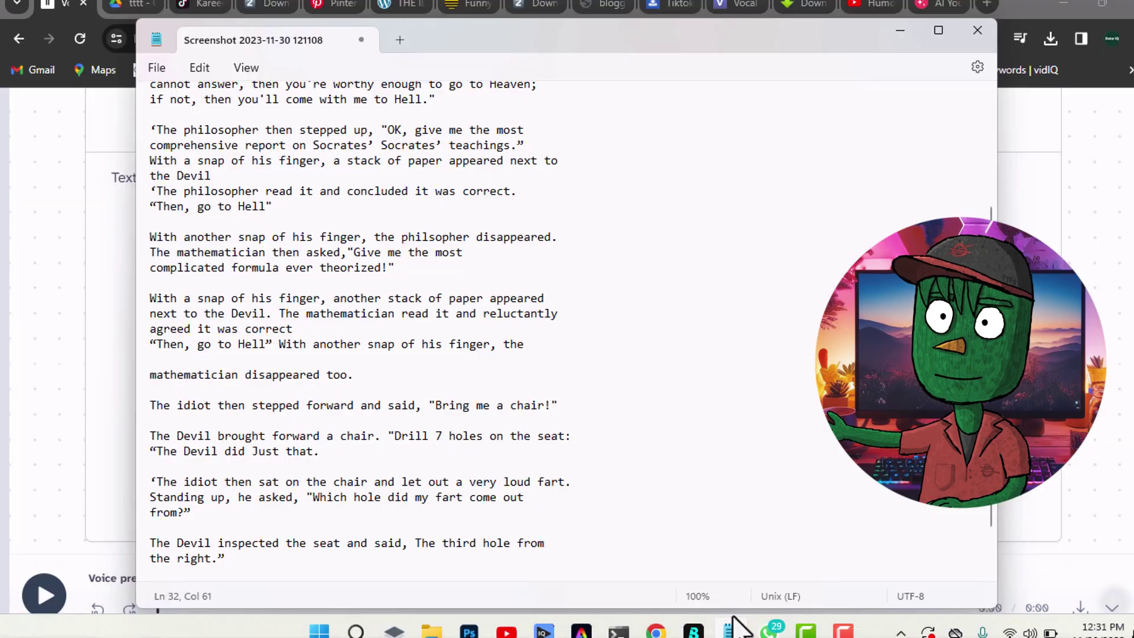
pyautogui.scroll(4, 276, 148)
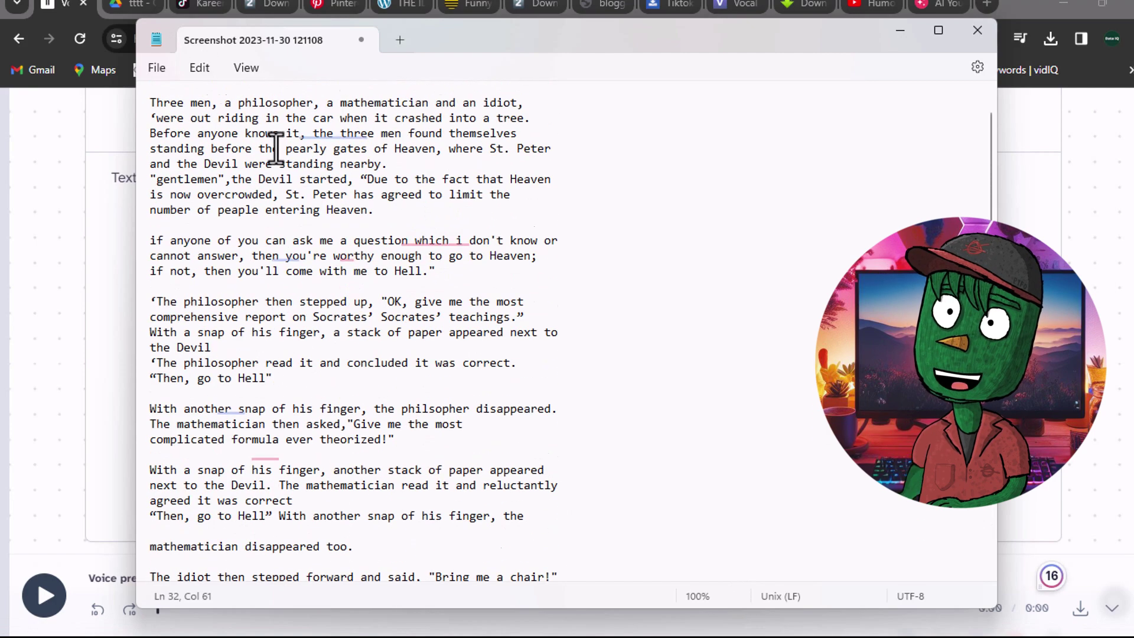
pyautogui.moveTo(151, 103)
pyautogui.mouseDown()
pyautogui.moveTo(374, 562)
pyautogui.moveTo(506, 562)
pyautogui.mouseUp()
pyautogui.rightClick(204, 156)
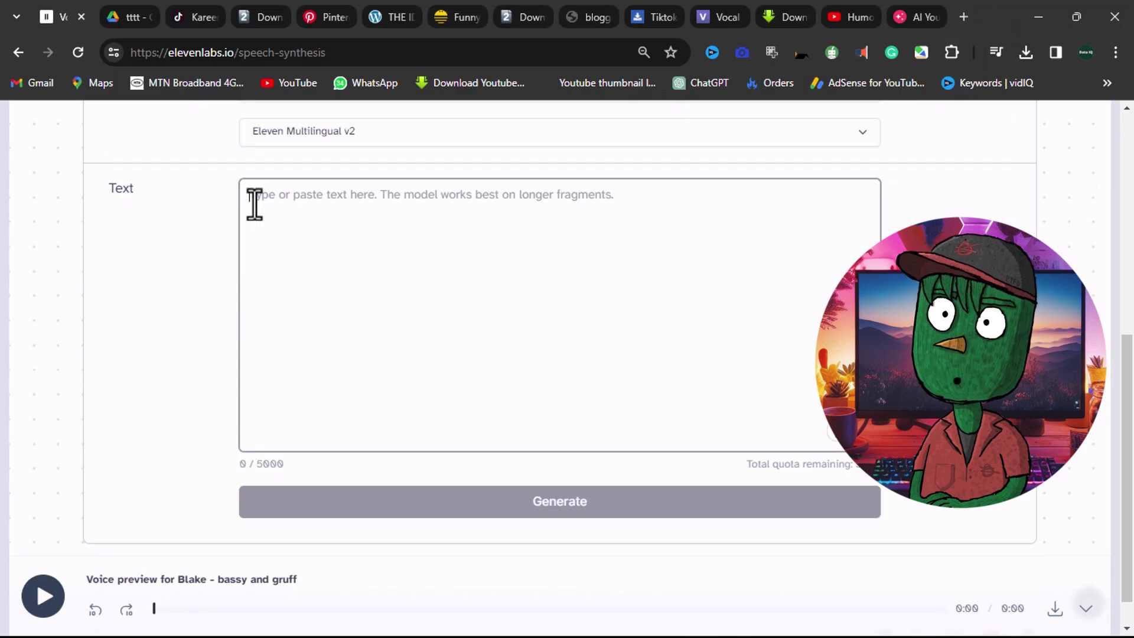
# - Paste the story and delete blank lines before 'Wrong.', 'The Devil inspected' and 'The idiot then sat'
pyautogui.hotkey('ctrl', 'v')
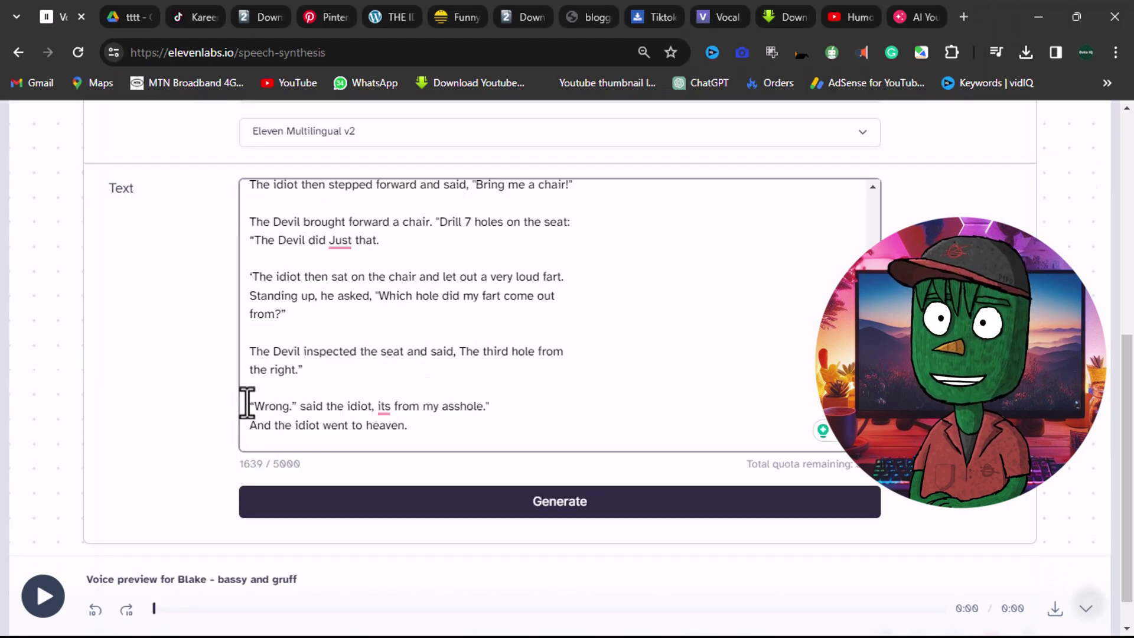
pyautogui.click(249, 406)
pyautogui.press('BackSpace')
pyautogui.click(249, 357)
pyautogui.press('BackSpace')
pyautogui.click(245, 305)
pyautogui.press('BackSpace')
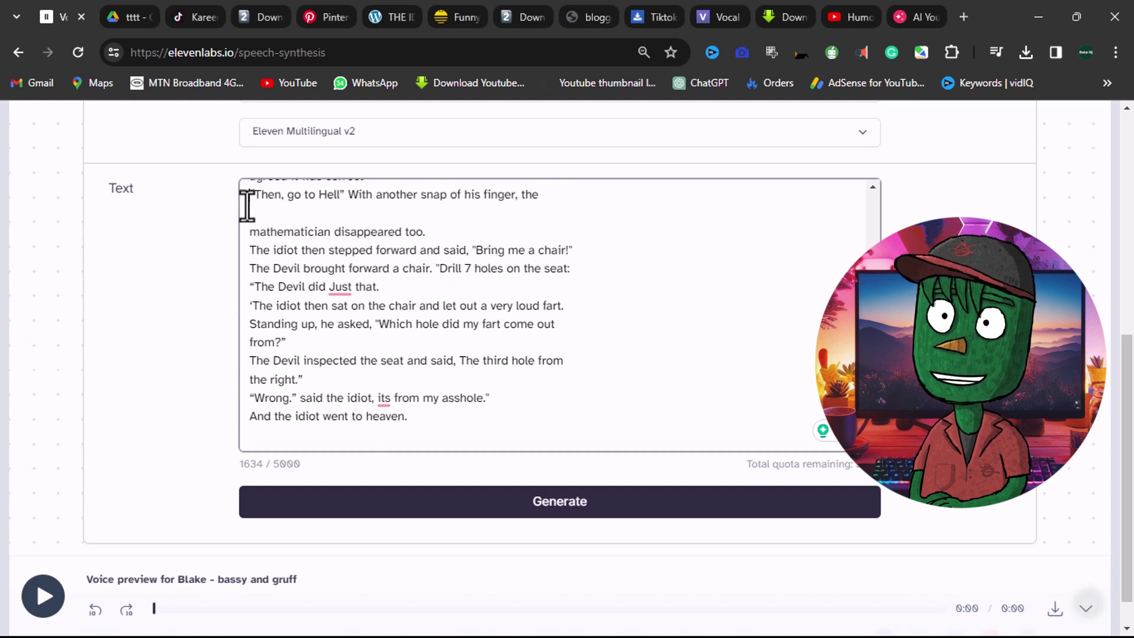
# - Delete the remaining blank lines near 'mathematician disappeared', 'With a snap', 'Then, go to Hell' and the start
pyautogui.click(249, 232)
pyautogui.press('BackSpace')
pyautogui.scroll(1, 256, 236)
pyautogui.click(249, 240)
pyautogui.press('BackSpace')
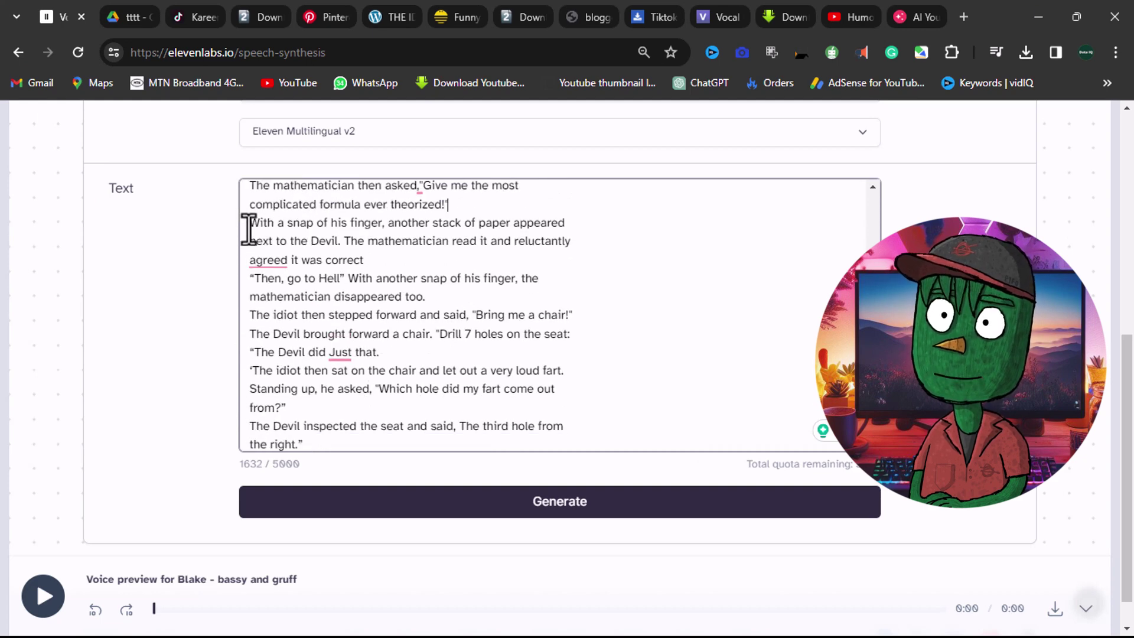
pyautogui.scroll(2, 243, 226)
pyautogui.click(251, 231)
pyautogui.press('BackSpace')
pyautogui.scroll(2, 266, 223)
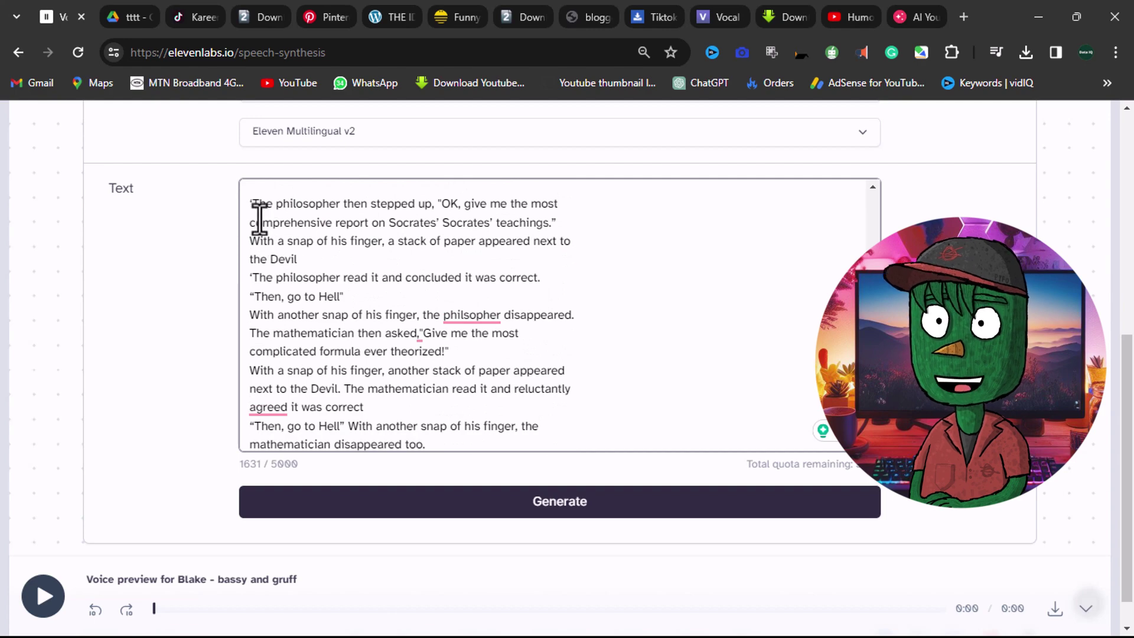
pyautogui.scroll(2, 259, 213)
pyautogui.click(248, 351)
pyautogui.press('BackSpace')
pyautogui.click(246, 279)
pyautogui.press('BackSpace')
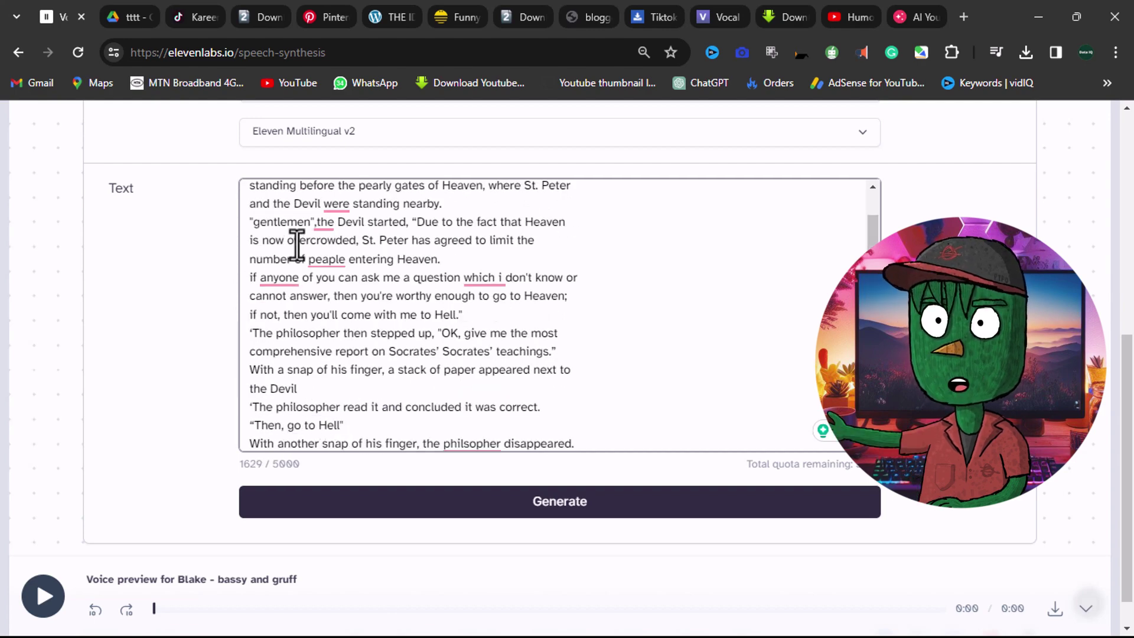
pyautogui.scroll(1, 296, 256)
pyautogui.scroll(2, 292, 267)
pyautogui.scroll(-2, 295, 284)
pyautogui.scroll(-2, 331, 246)
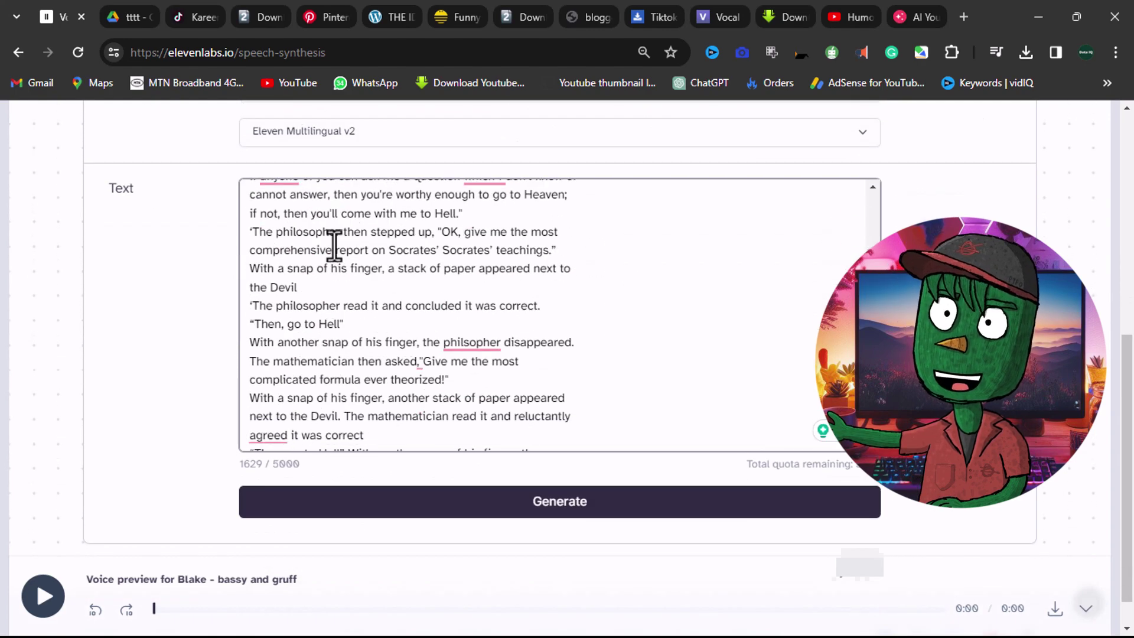
pyautogui.scroll(-2, 617, 337)
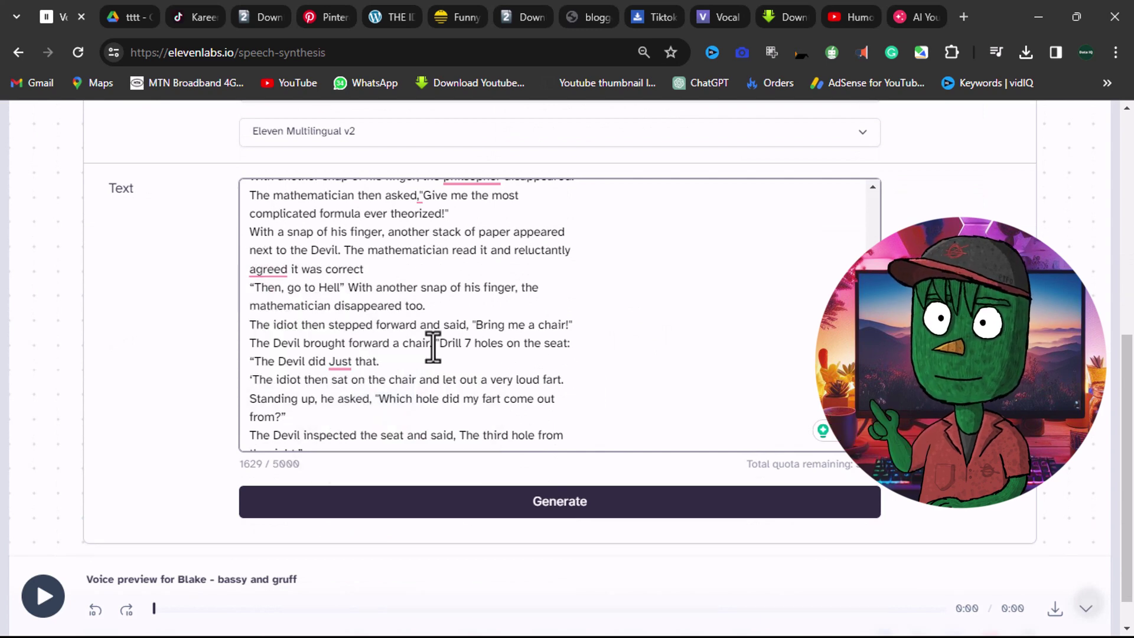
pyautogui.scroll(-2, 592, 362)
pyautogui.scroll(-1, 547, 429)
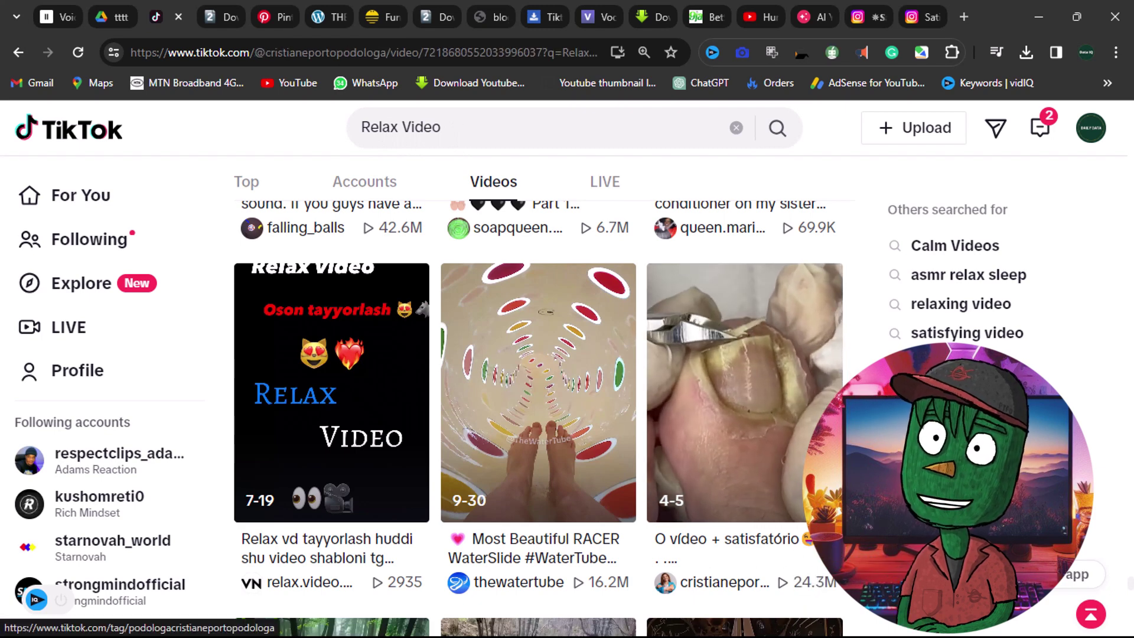
# - Open the satisfying toenail clip (the 4-5 thumbnail) from the Relax Video results
pyautogui.click(790, 411)
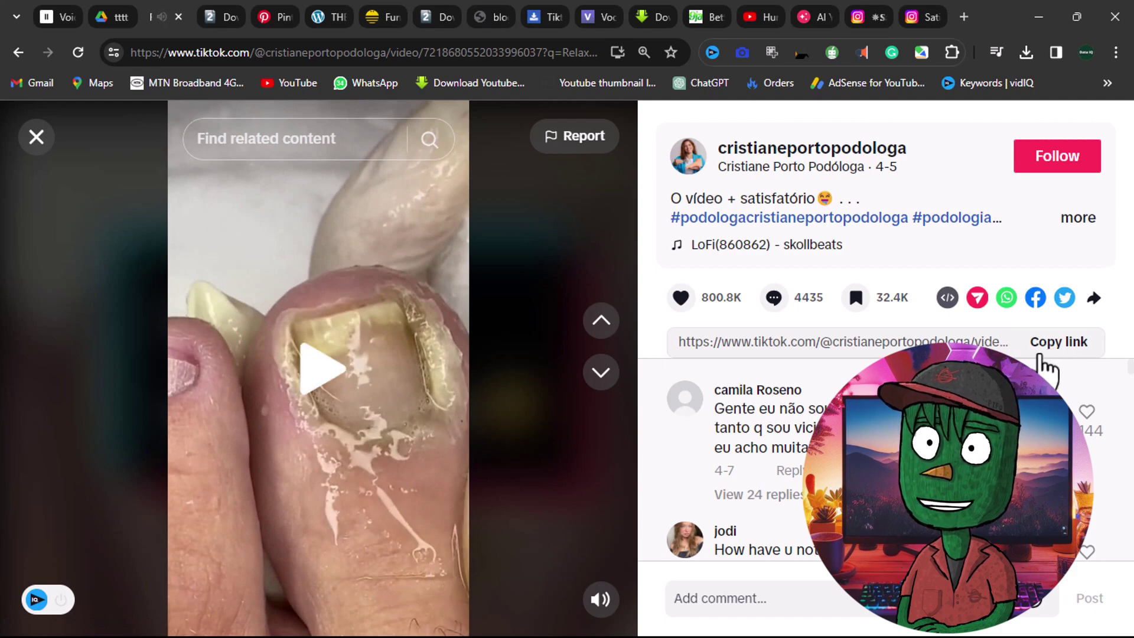
# - Copy the nail-care clip's link and fetch its watermark-free download options in SnapTik
pyautogui.click(1058, 341)
pyautogui.click(534, 16)
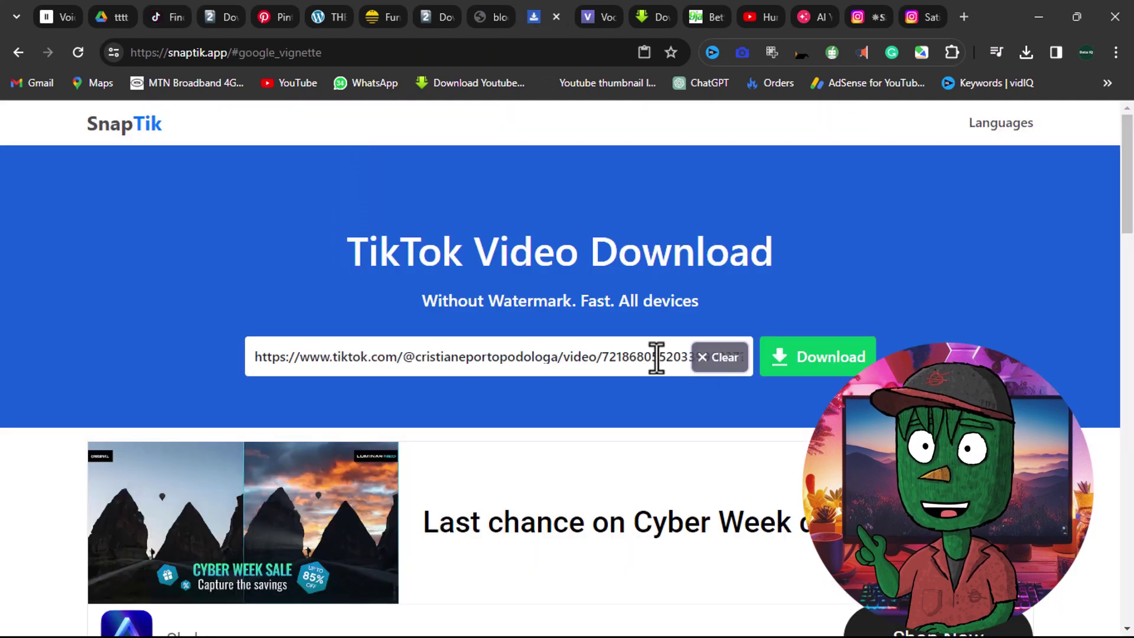
pyautogui.click(803, 358)
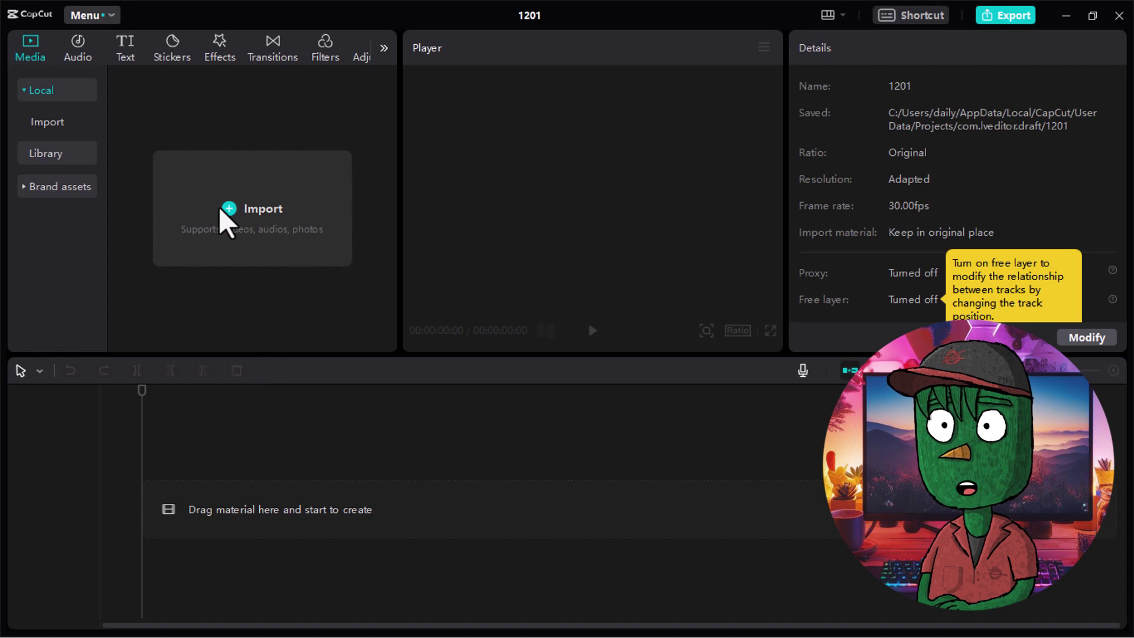
# - Import the ElevenLabs mp3 and place it at the start of the timeline
pyautogui.click(220, 210)
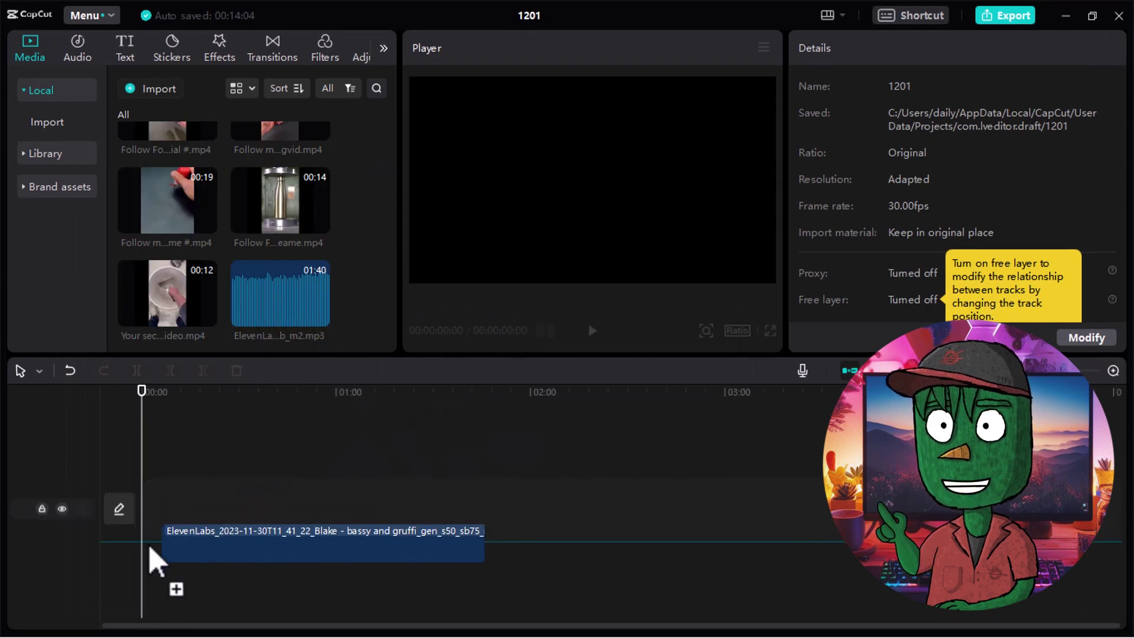
pyautogui.moveTo(138, 563); pyautogui.dragTo(177, 557)
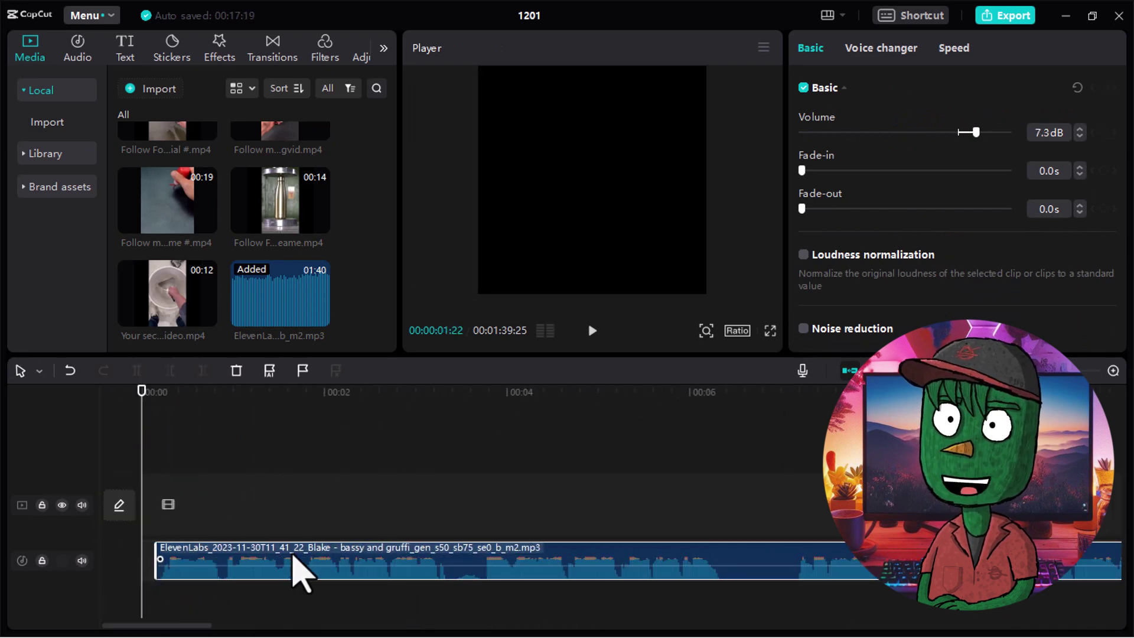
pyautogui.moveTo(292, 562); pyautogui.dragTo(280, 563)
pyautogui.click(711, 462)
# - Split the voiceover twice, delete the unwanted piece and close the gap
pyautogui.hotkey('ctrl', 'b')
pyautogui.moveTo(159, 626); pyautogui.dragTo(270, 626)
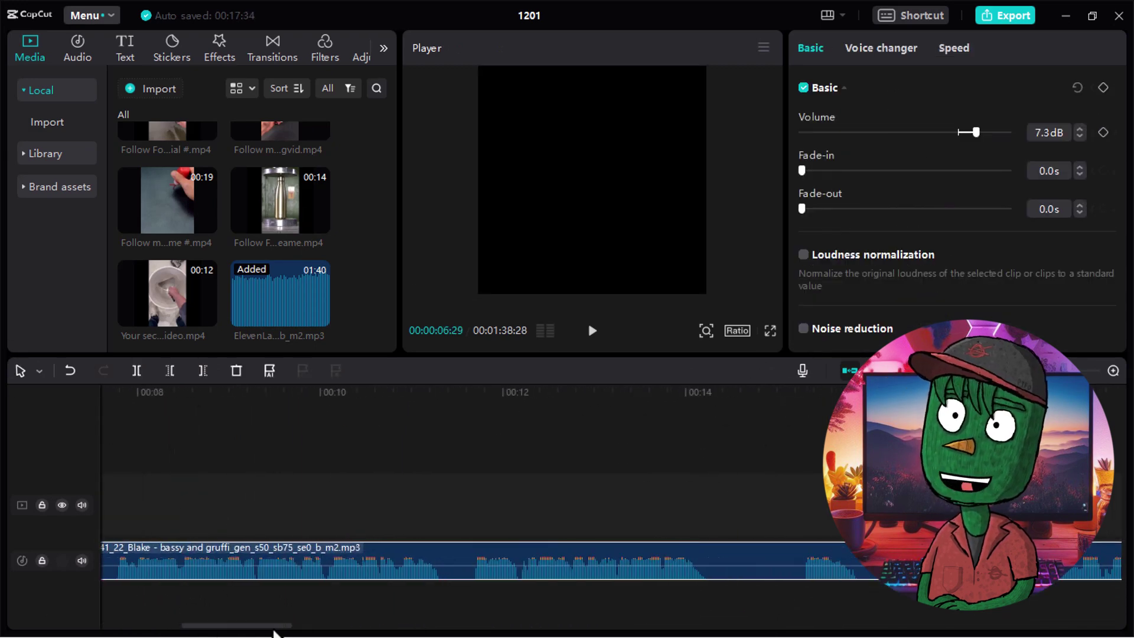
pyautogui.hotkey('ctrl', 'b')
pyautogui.press('Delete')
pyautogui.moveTo(481, 576); pyautogui.dragTo(395, 575)
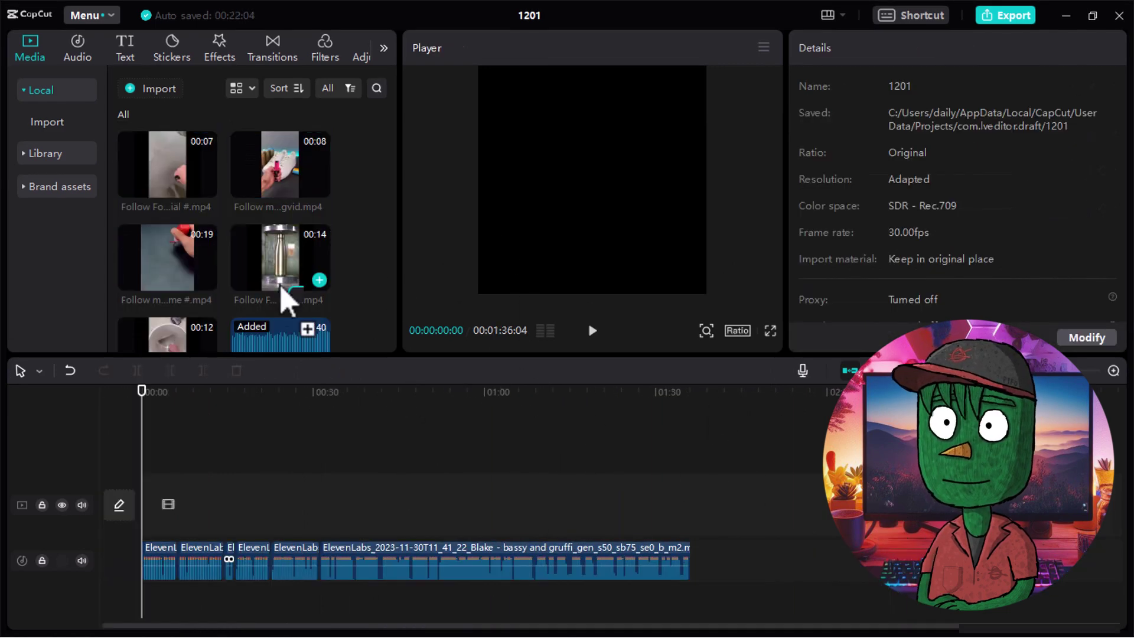
# - Place the TikTok clips above the voiceover and delete their extracted audio track
pyautogui.moveTo(312, 534); pyautogui.dragTo(199, 522)
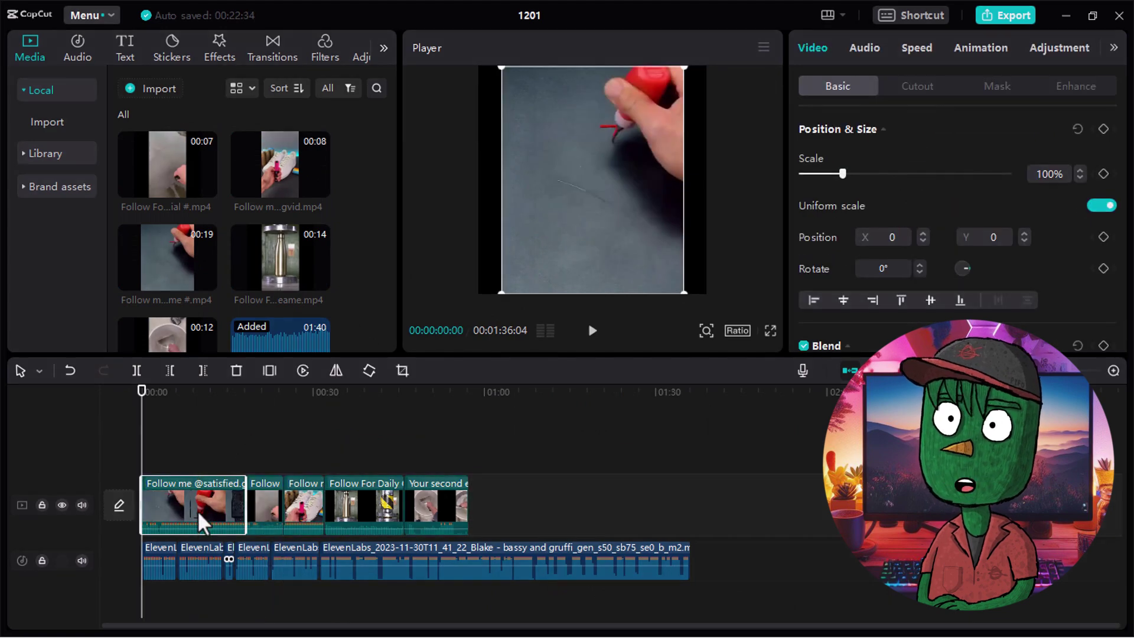
pyautogui.rightClick(200, 523)
pyautogui.click(242, 526)
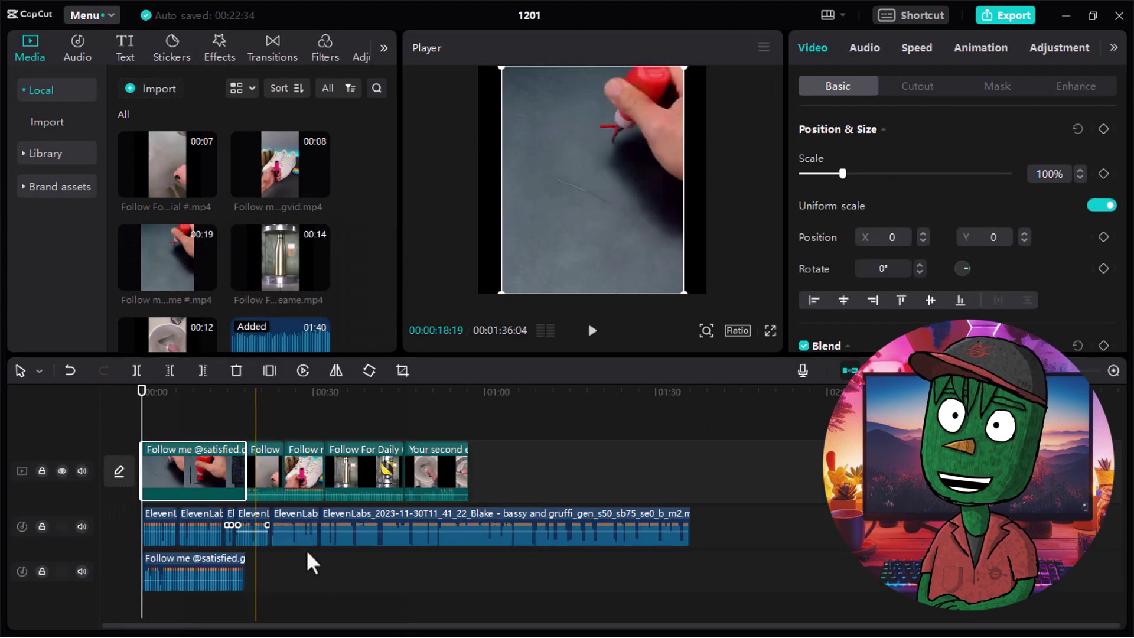
pyautogui.press('Delete')
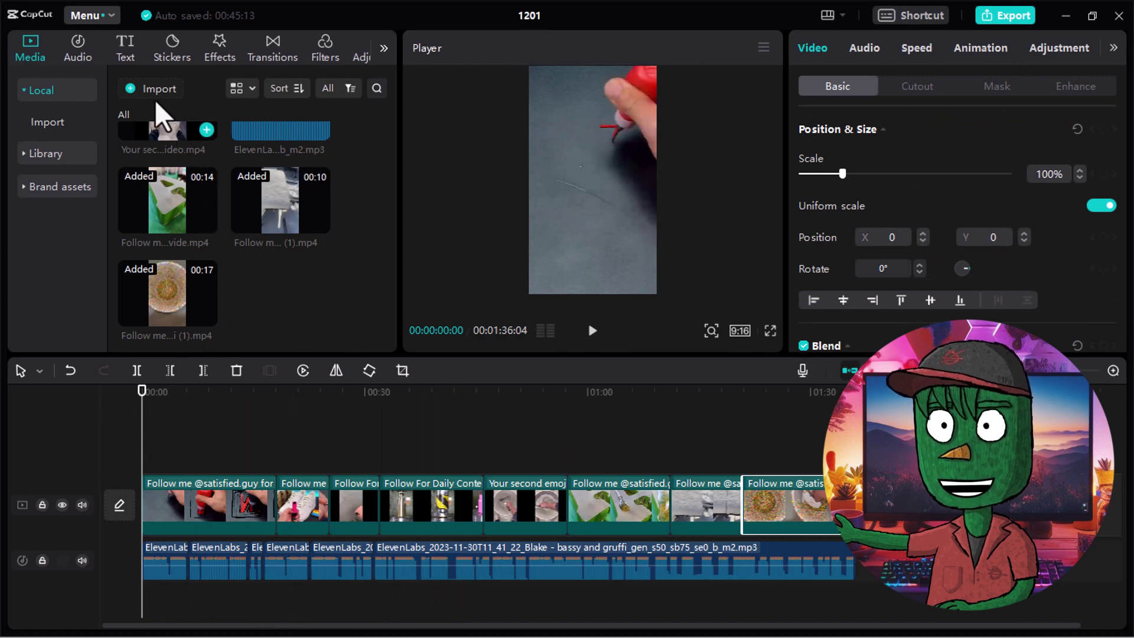
# - Generate English auto captions from the voiceover
pyautogui.click(124, 48)
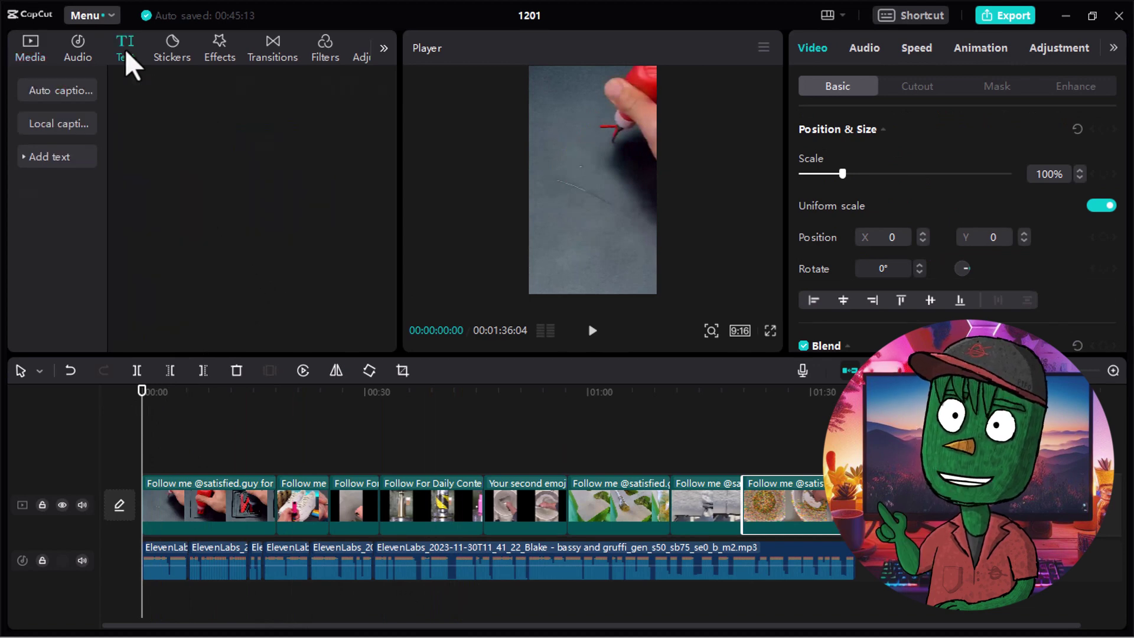
pyautogui.click(71, 98)
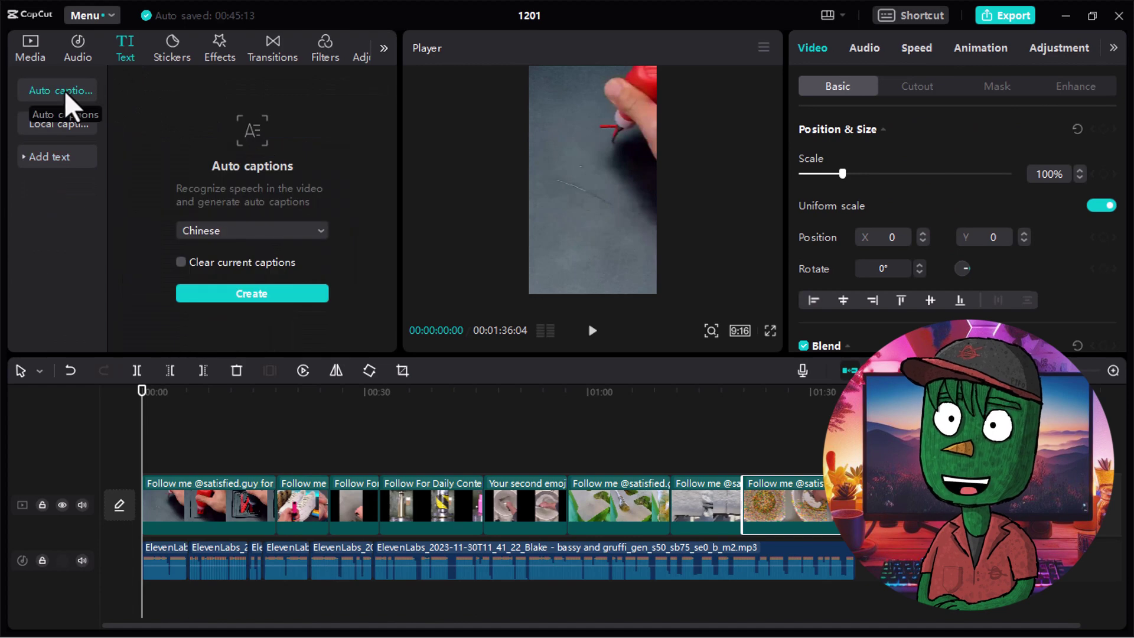
pyautogui.click(261, 232)
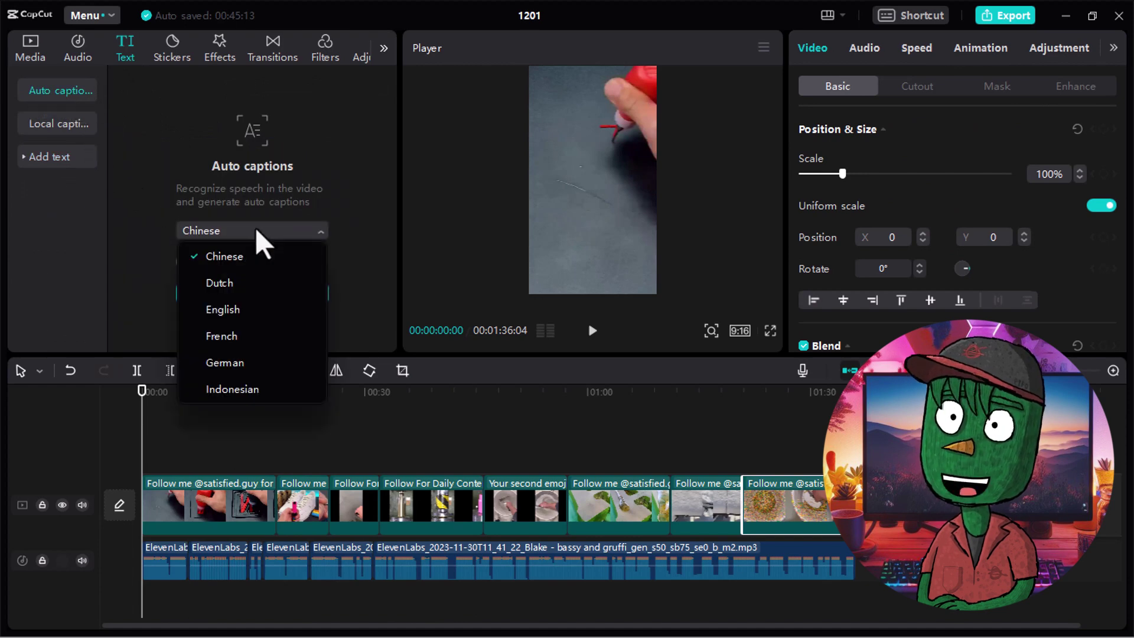
pyautogui.click(223, 309)
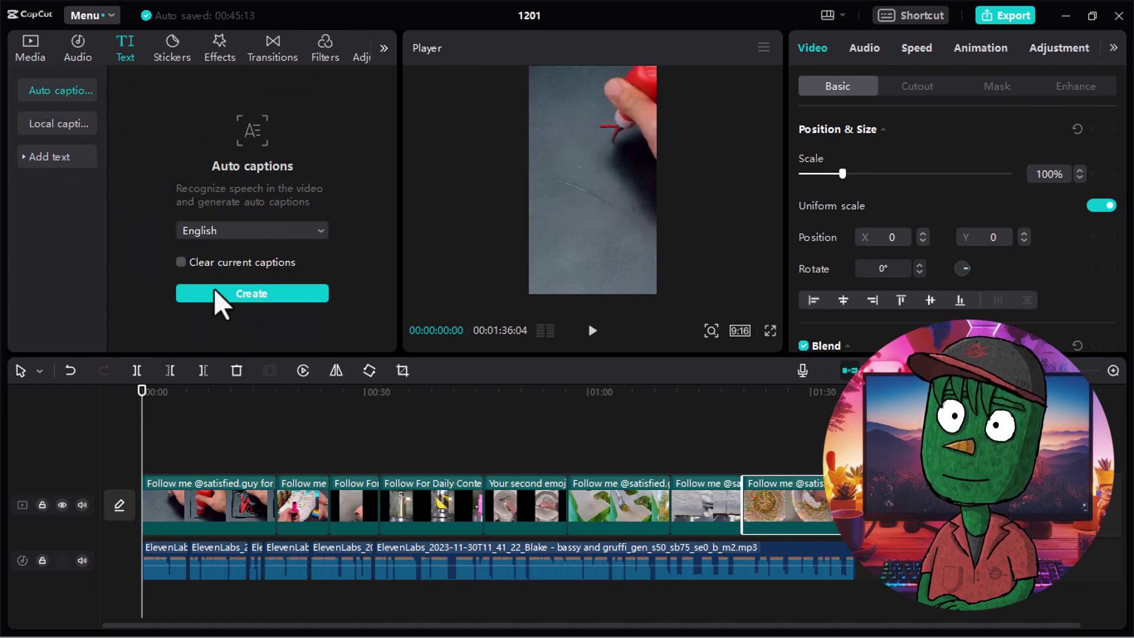
pyautogui.click(219, 297)
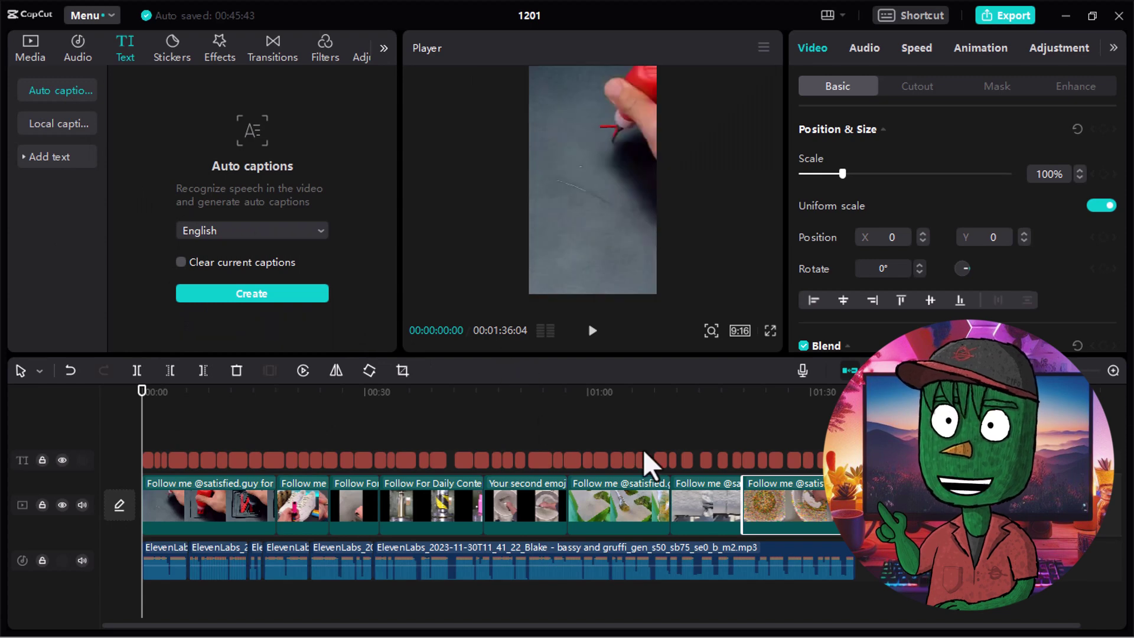
# - Select all caption clips, preview animation presets, and set the caption font to KOMIKAX
pyautogui.click(580, 460)
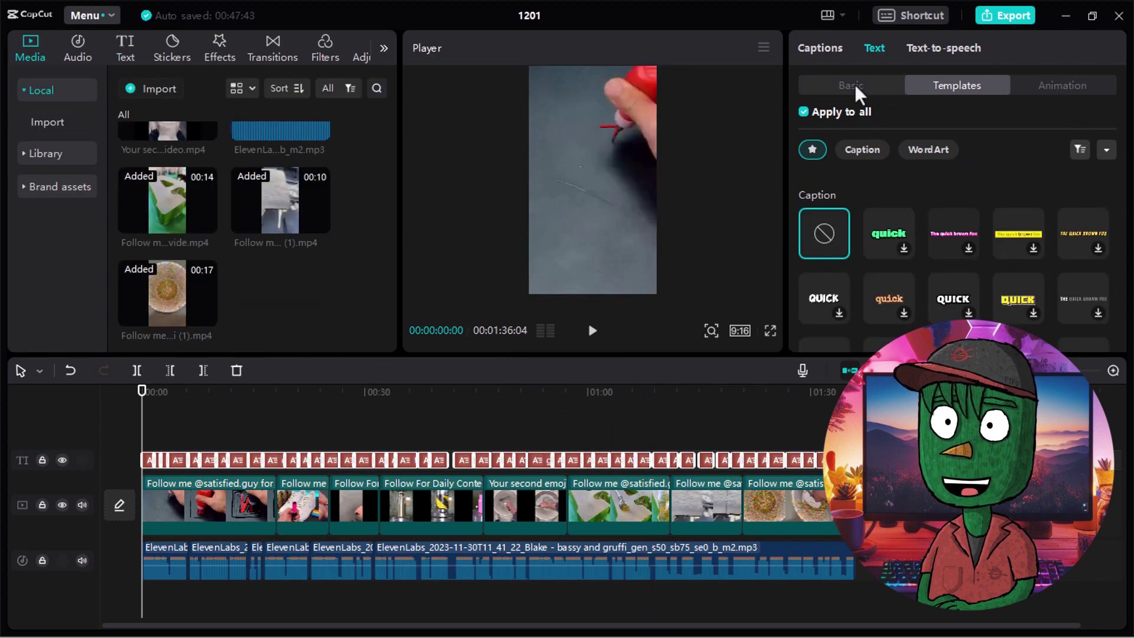
pyautogui.click(852, 87)
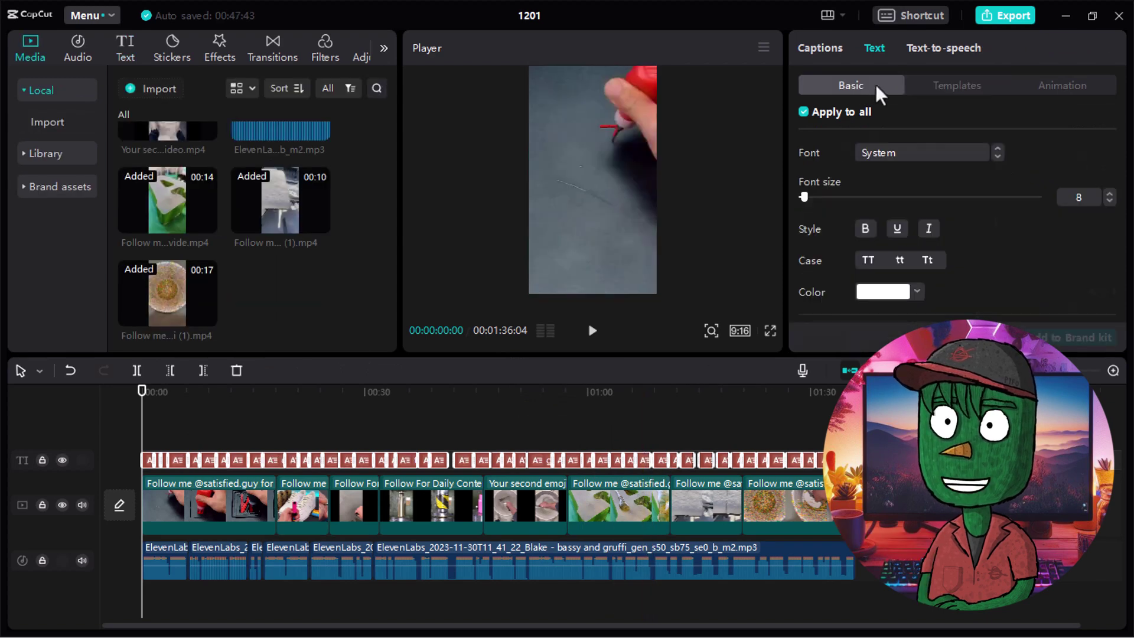
pyautogui.click(1061, 87)
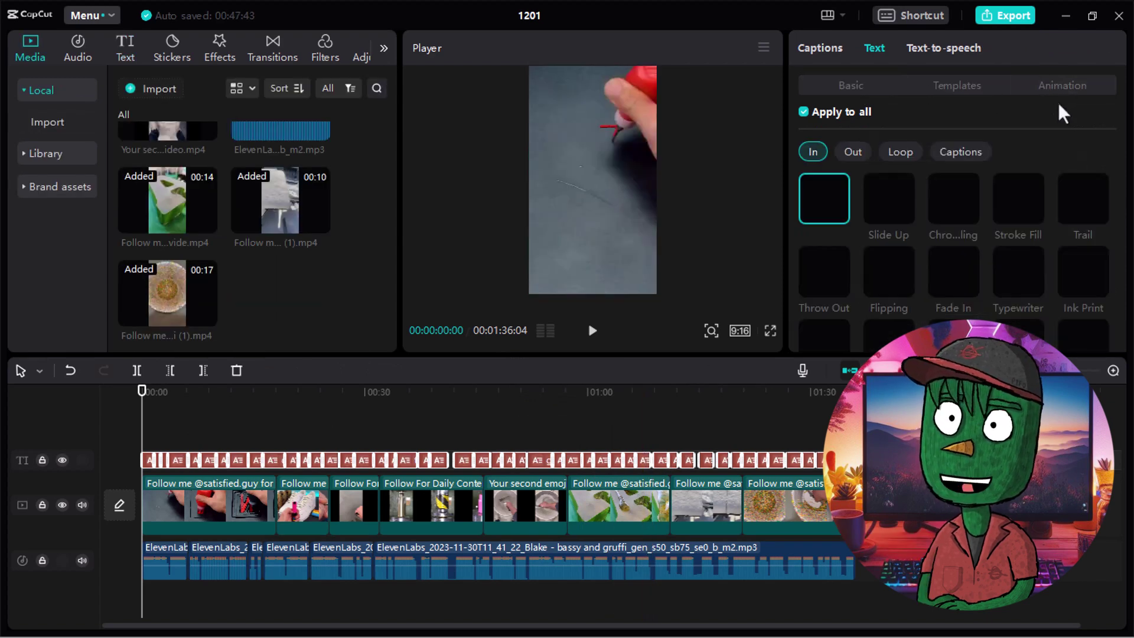
pyautogui.click(965, 153)
pyautogui.scroll(-1, 975, 265)
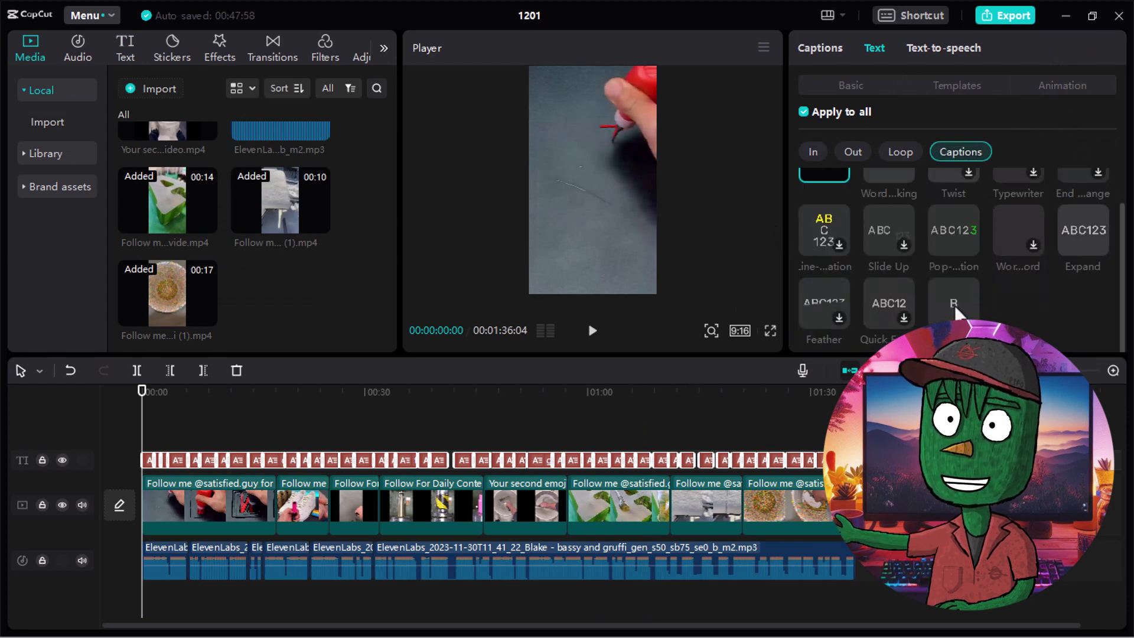
pyautogui.click(844, 89)
pyautogui.click(921, 153)
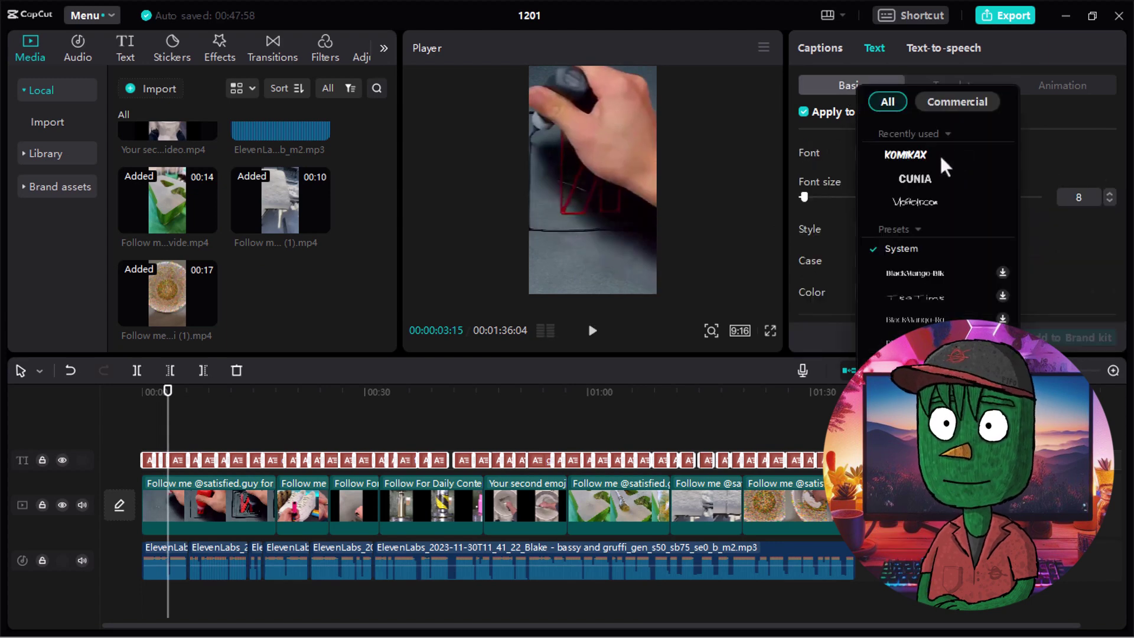
pyautogui.click(921, 158)
pyautogui.scroll(-5, 886, 186)
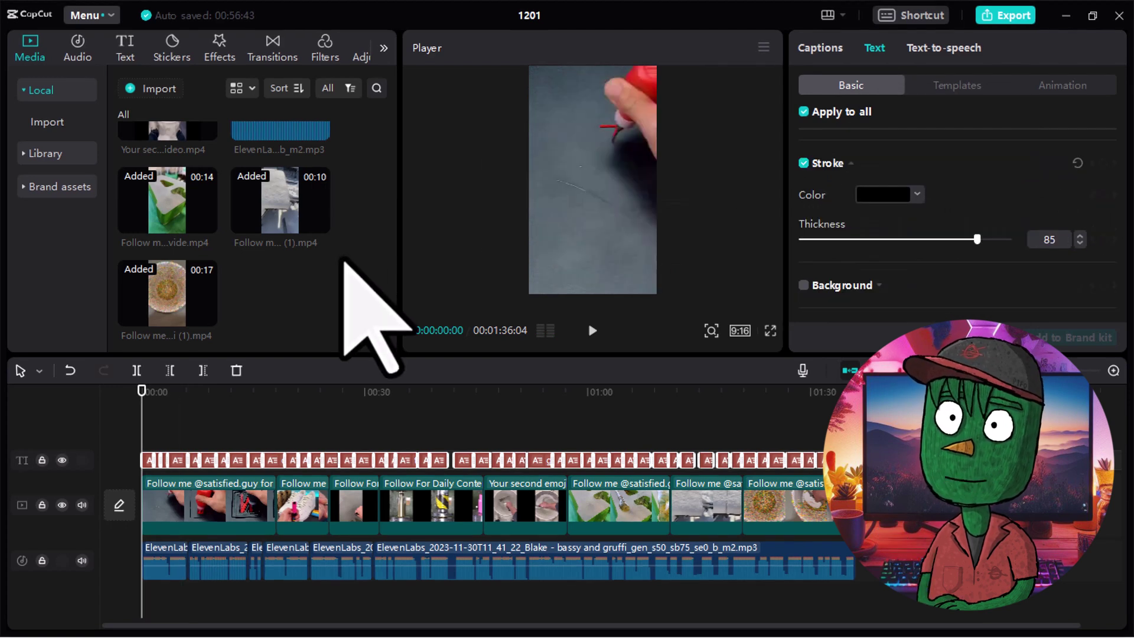
# - Lay the Clear filter over the full length of the video
pyautogui.click(326, 49)
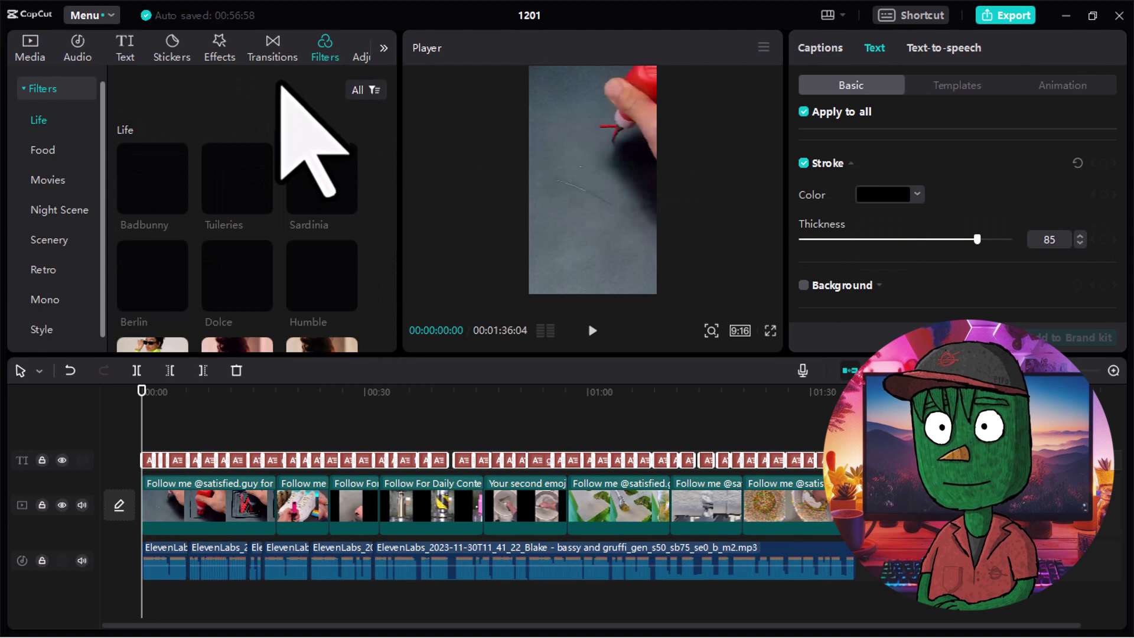
pyautogui.scroll(-1, 178, 253)
pyautogui.scroll(-1, 175, 265)
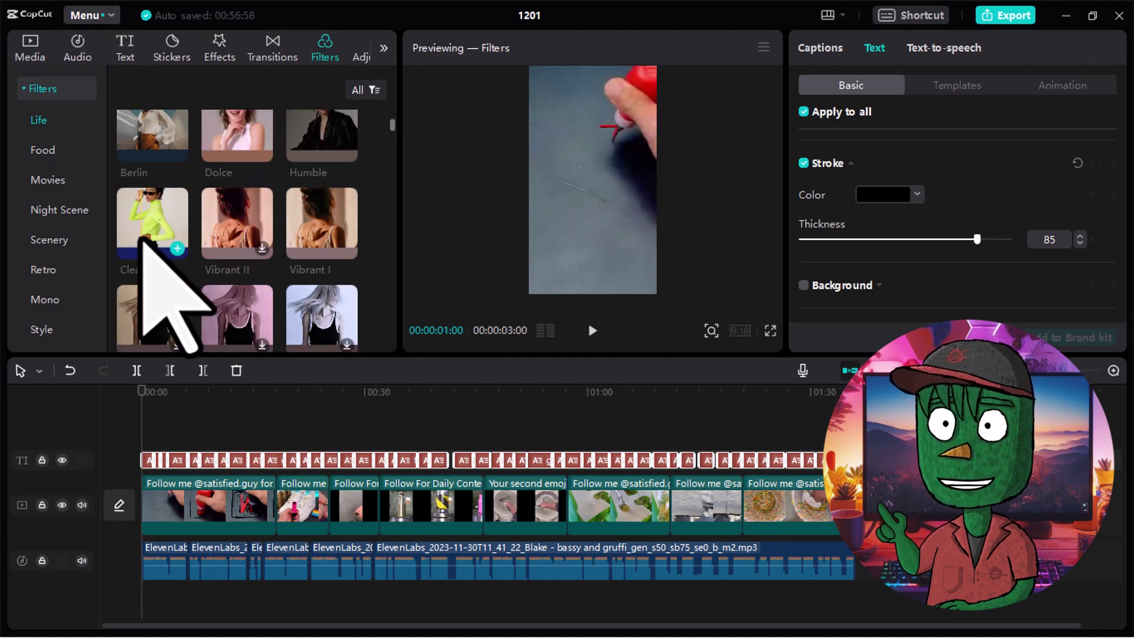
pyautogui.moveTo(188, 319)
pyautogui.mouseDown()
pyautogui.moveTo(147, 443)
pyautogui.moveTo(871, 462)
pyautogui.moveTo(852, 447)
pyautogui.mouseUp()
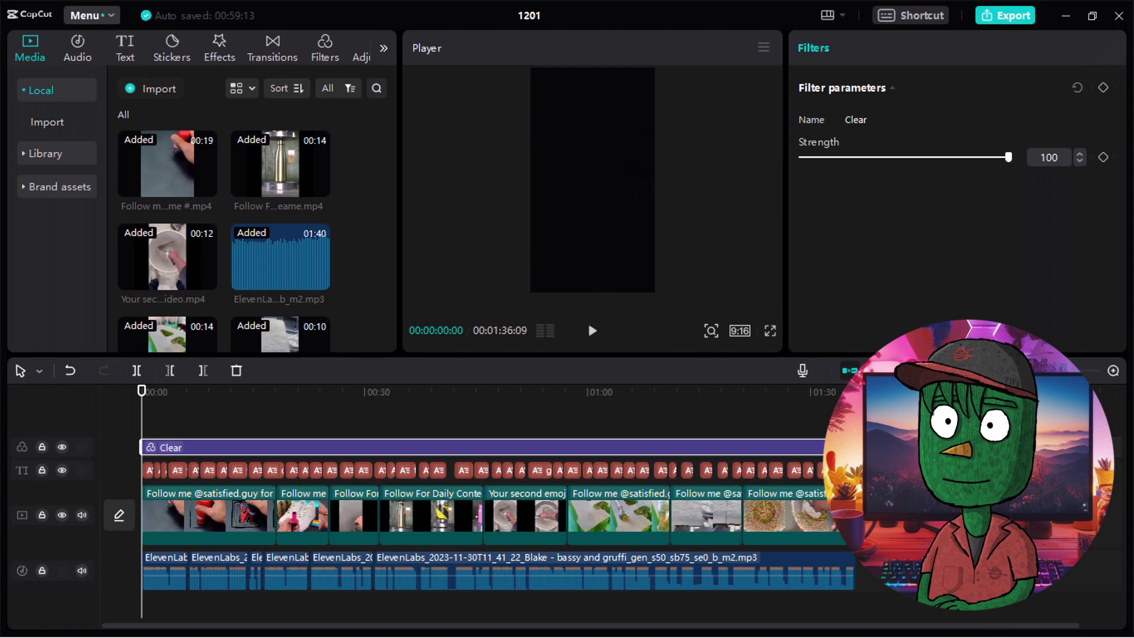
# - Put the music mp3 under the voiceover, paste a second copy, and zoom to the timeline's end
pyautogui.moveTo(284, 315); pyautogui.dragTo(144, 611)
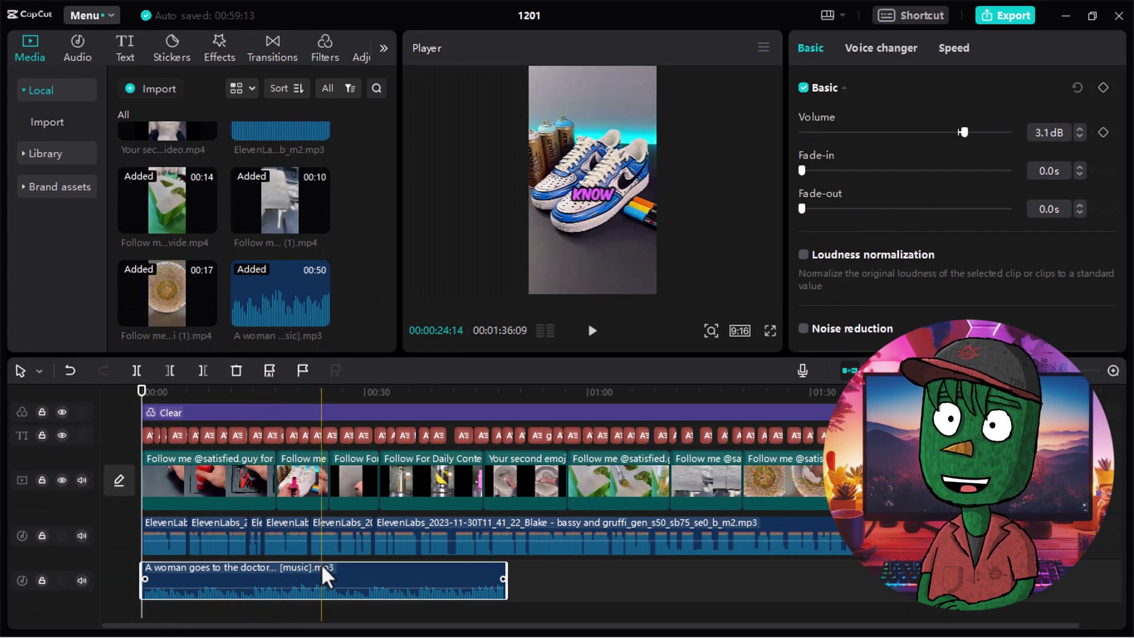
pyautogui.hotkey('ctrl', 'v')
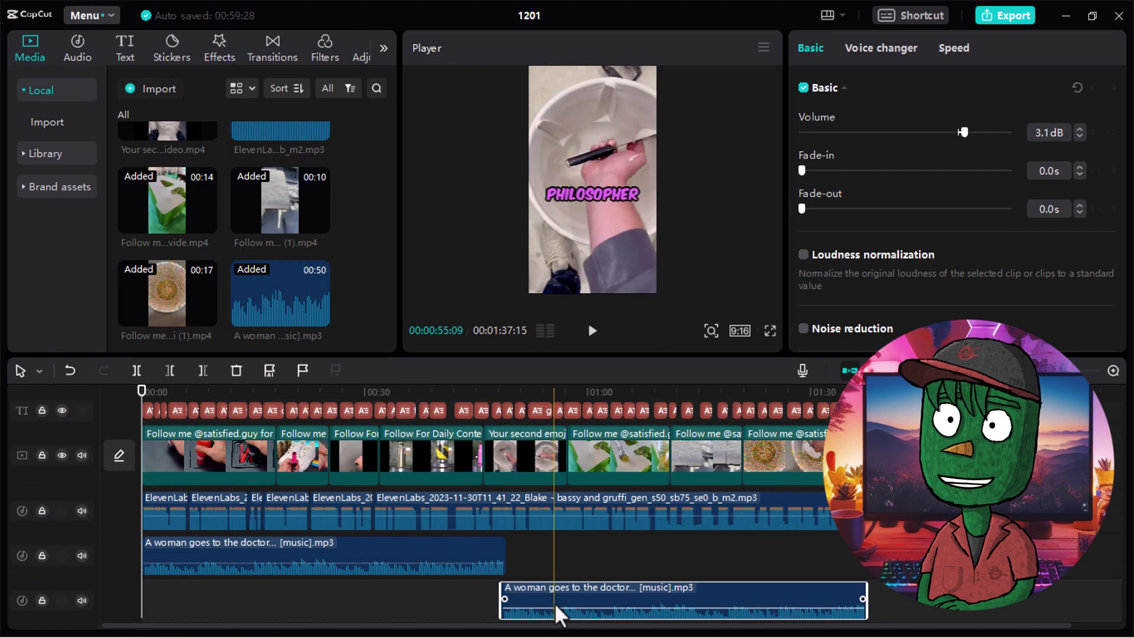
pyautogui.hotkey('ctrl', '=')
pyautogui.moveTo(304, 625)
pyautogui.mouseDown()
pyautogui.moveTo(853, 610)
pyautogui.moveTo(962, 620)
pyautogui.mouseUp()
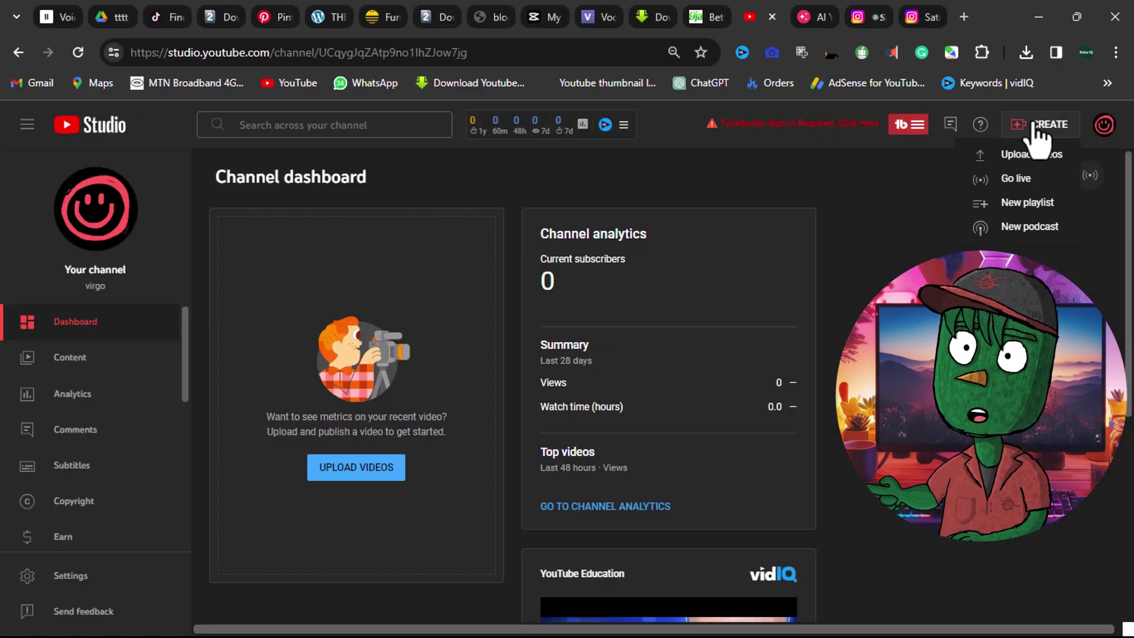
# - Start a YouTube Studio upload of The Idiot part 1
pyautogui.click(1017, 160)
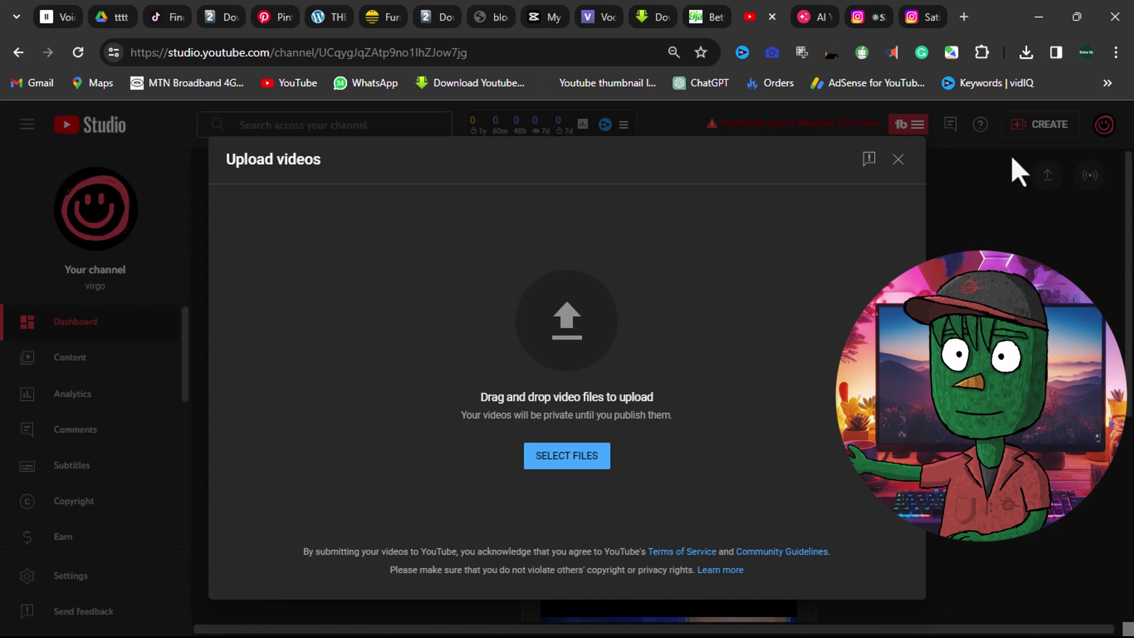
pyautogui.click(551, 457)
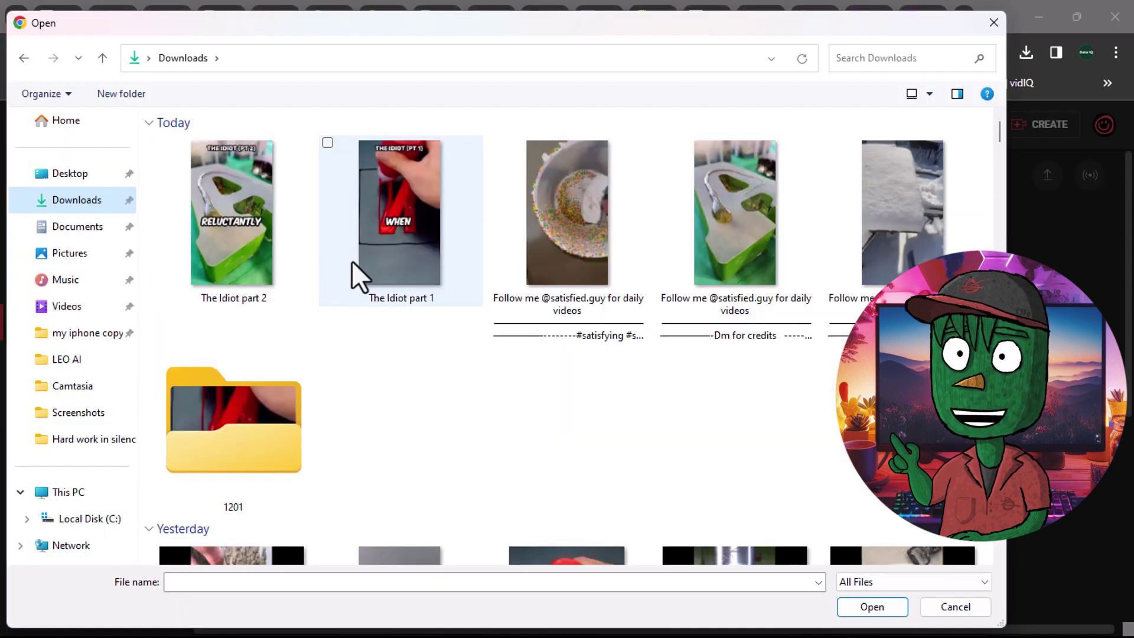
pyautogui.doubleClick(369, 250)
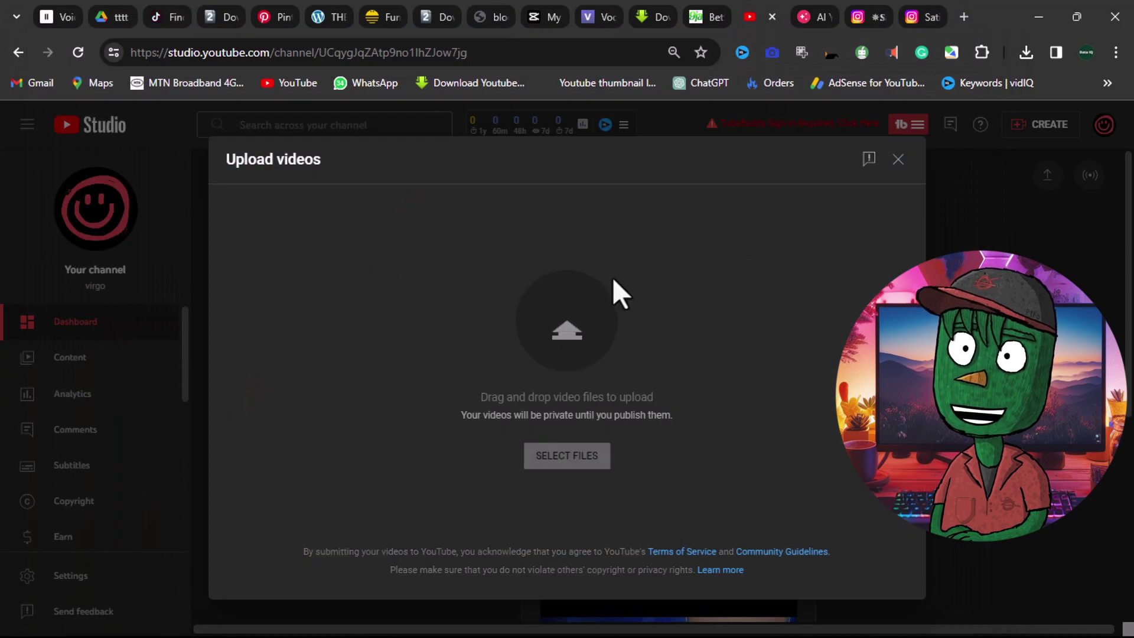
# - Add the #short #part1 description and publish the video as Public
pyautogui.click(290, 392)
pyautogui.write('the idiot')
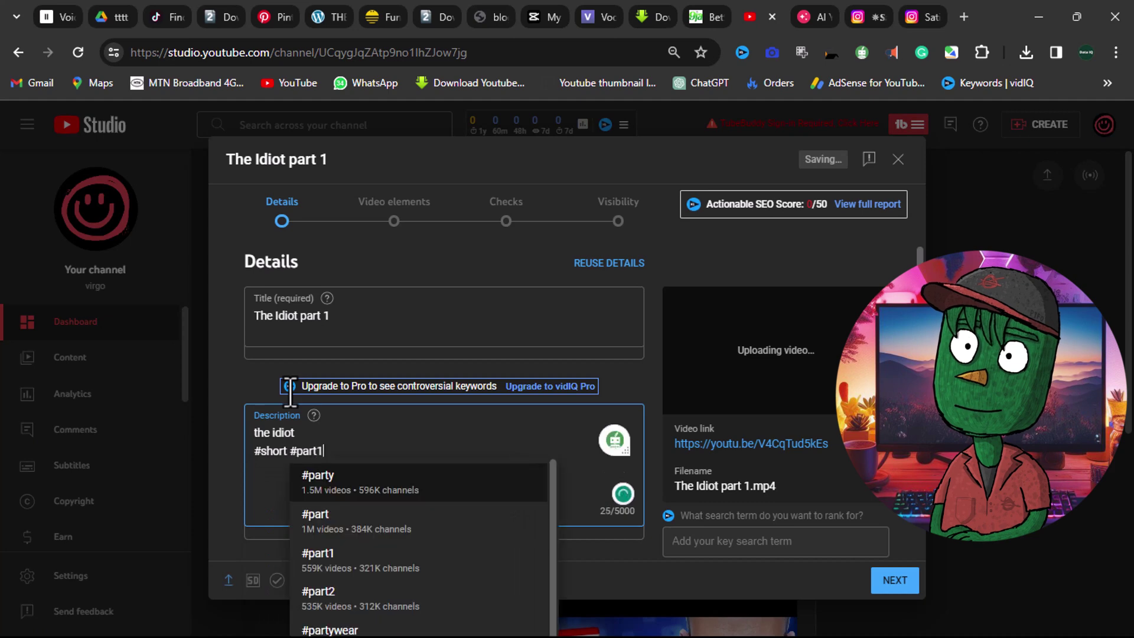
pyautogui.scroll(-5, 837, 532)
pyautogui.click(895, 579)
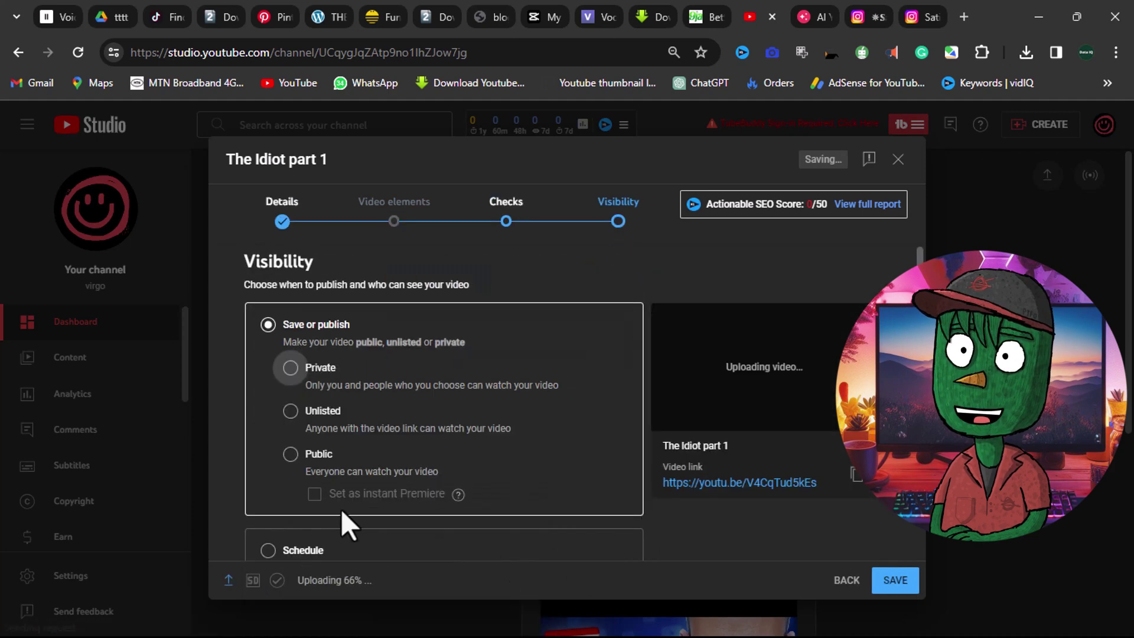
pyautogui.click(897, 585)
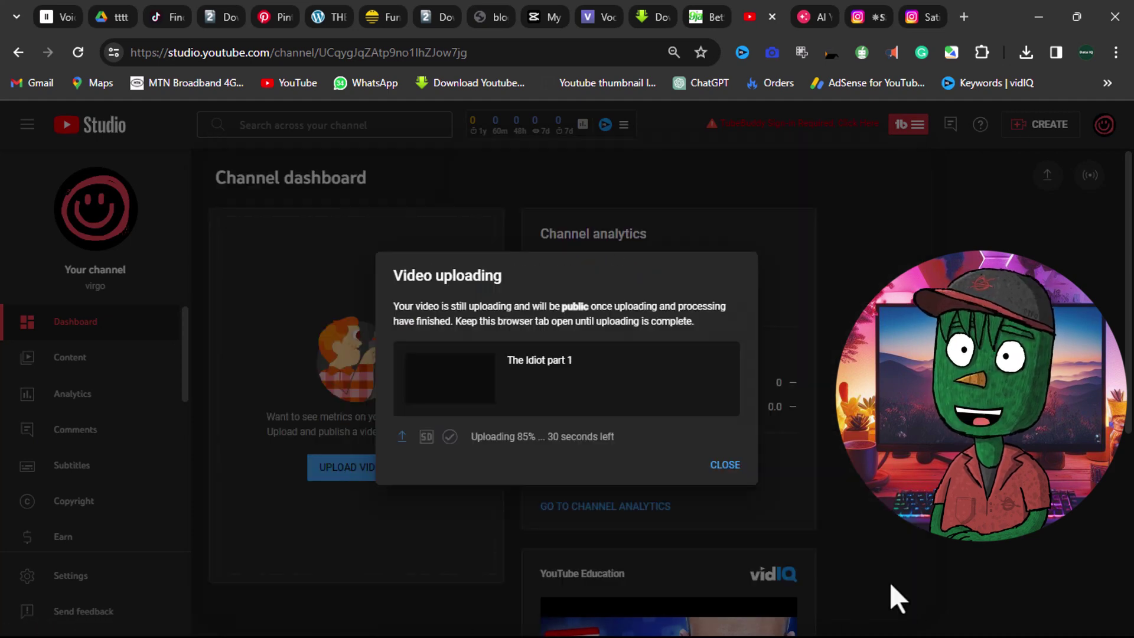